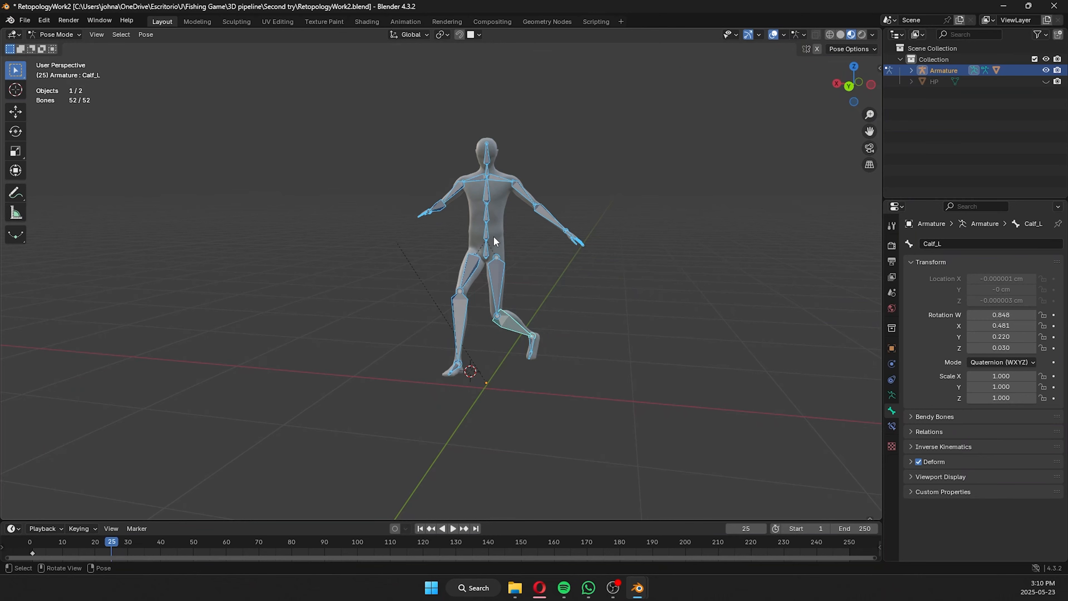
# Clear the user transforms of all selected armature bones to return the figure to its default pose.
pyautogui.rightClick(486, 227)
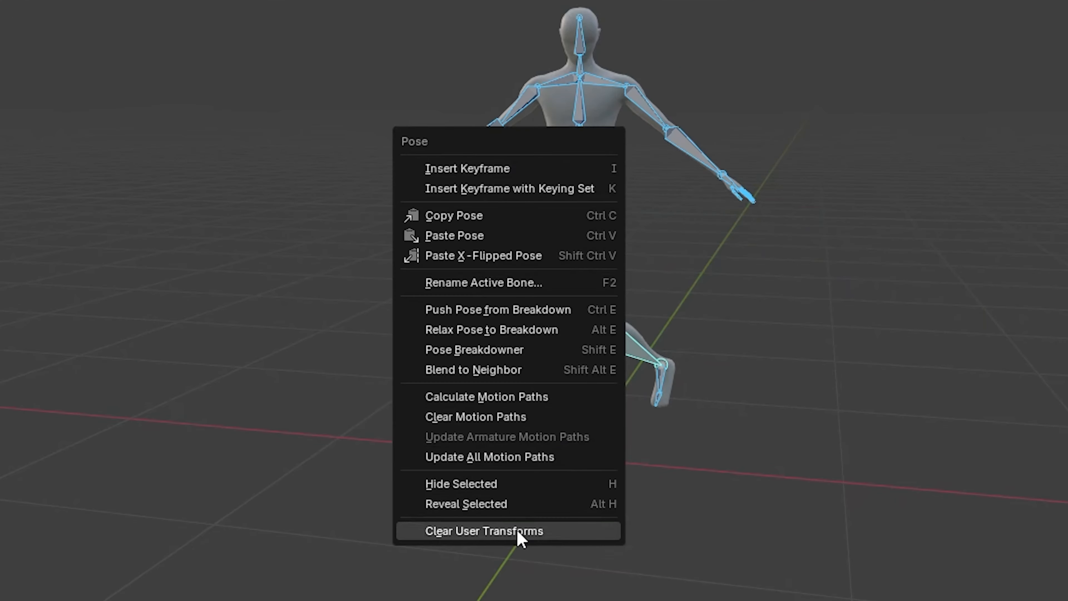
pyautogui.click(519, 532)
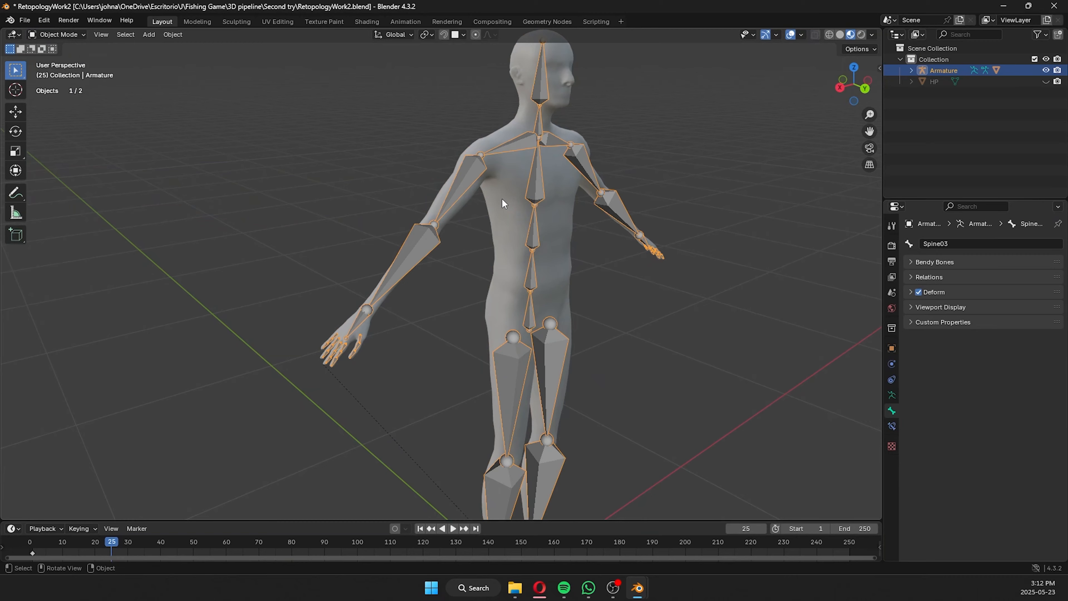
# Enter Weight Paint mode on the LP mesh with the armature selected and display the UpperArm_R bone's weights.
pyautogui.click(505, 202)
pyautogui.click(56, 34)
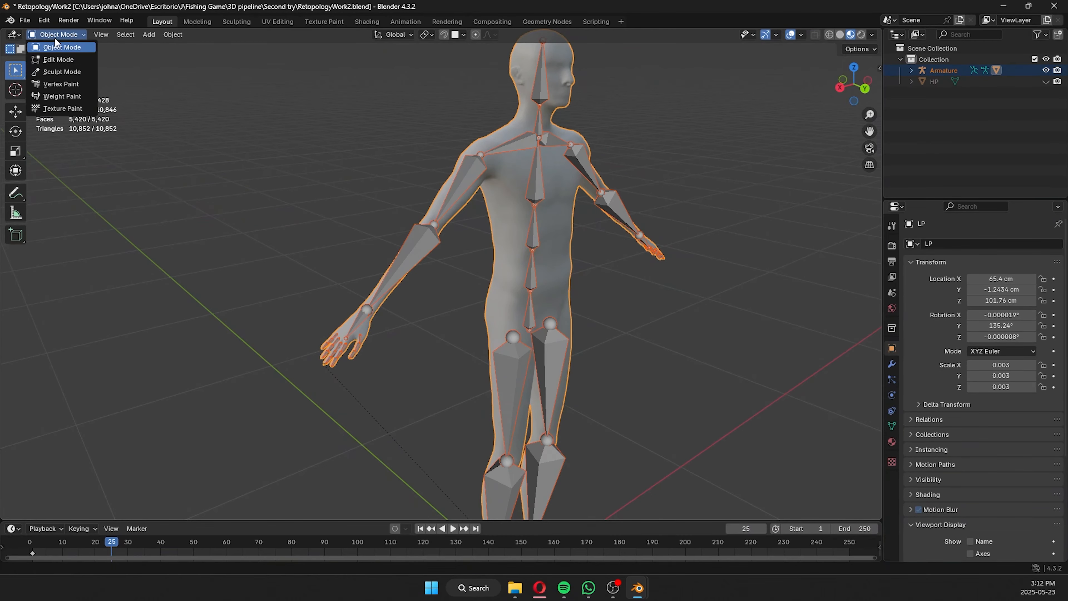
pyautogui.click(62, 96)
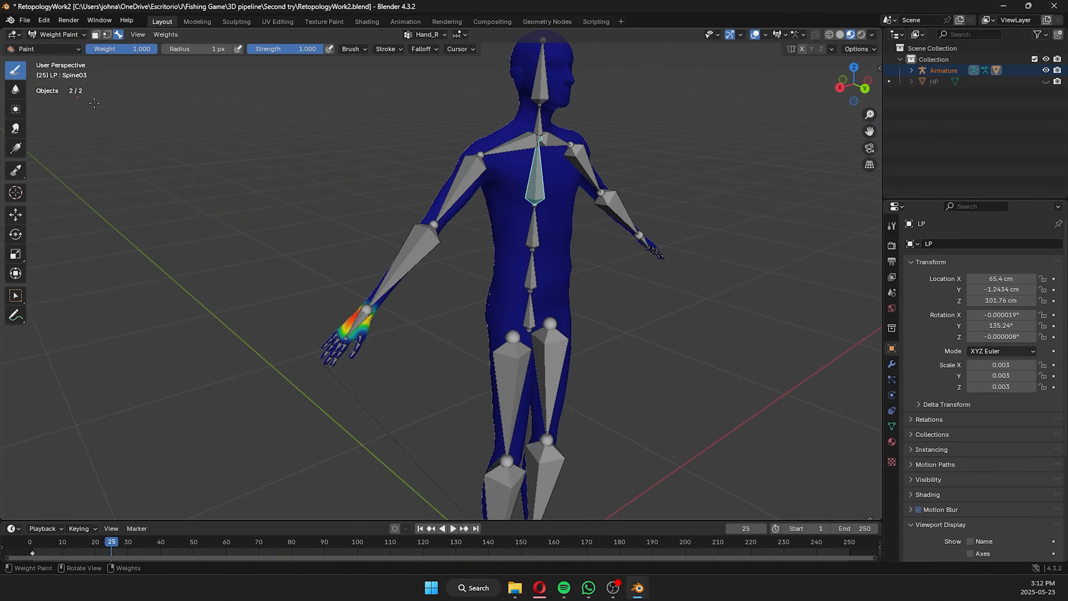
pyautogui.moveTo(461, 163); pyautogui.dragTo(606, 198, button='middle')
pyautogui.keyDown('ctrl'); pyautogui.click(493, 156); pyautogui.keyUp('ctrl')
pyautogui.scroll(2, 605, 198)
pyautogui.keyDown('shift'); pyautogui.moveTo(673, 110); pyautogui.dragTo(624, 144, button='middle'); pyautogui.keyUp('shift')
pyautogui.scroll(-3, 625, 144)
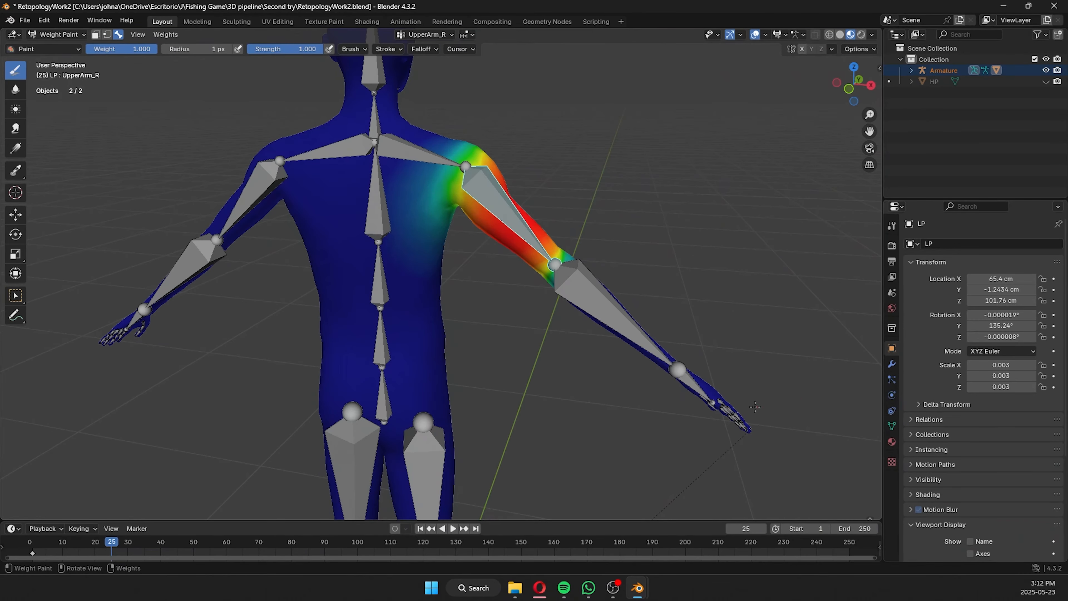
# Return to Object Mode and set the armature's viewport display to Stick.
pyautogui.click(59, 35)
pyautogui.click(56, 48)
pyautogui.click(504, 206)
pyautogui.click(891, 396)
pyautogui.scroll(-2, 976, 420)
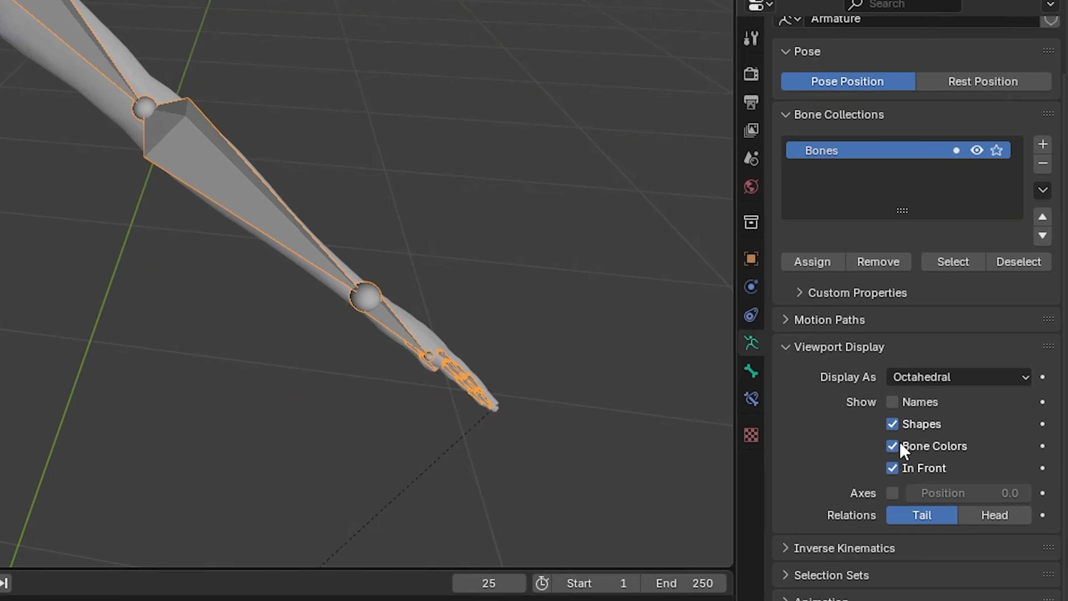
pyautogui.click(932, 378)
pyautogui.click(938, 425)
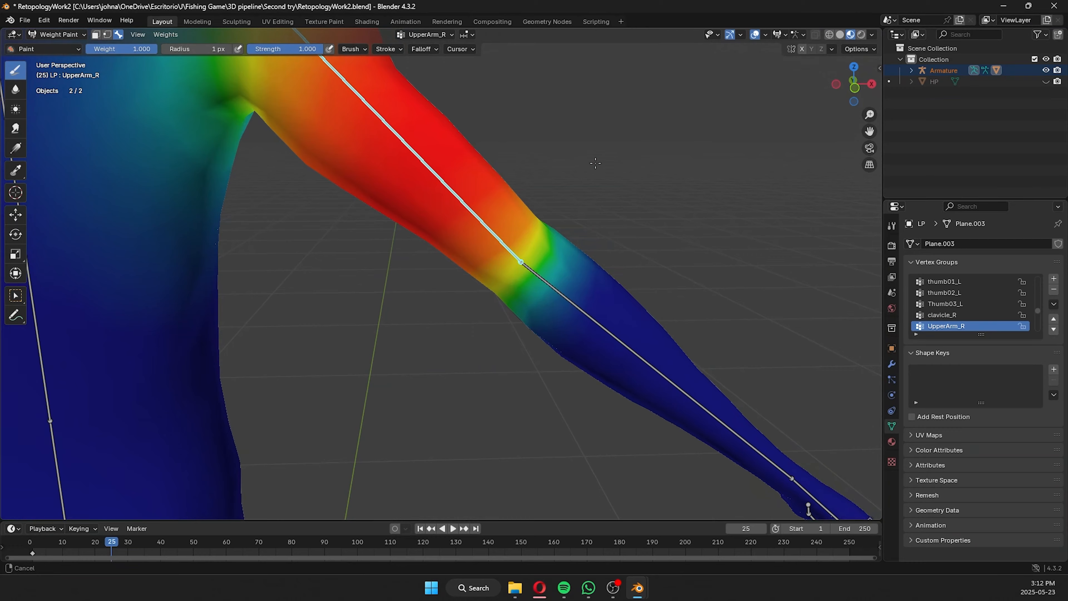
# Set the weight brush radius to 171 px, adjust its strength, and paint UpperArm_R weights around the elbow.
pyautogui.keyDown('shift'); pyautogui.moveTo(596, 163); pyautogui.dragTo(540, 192, button='middle'); pyautogui.keyUp('shift')
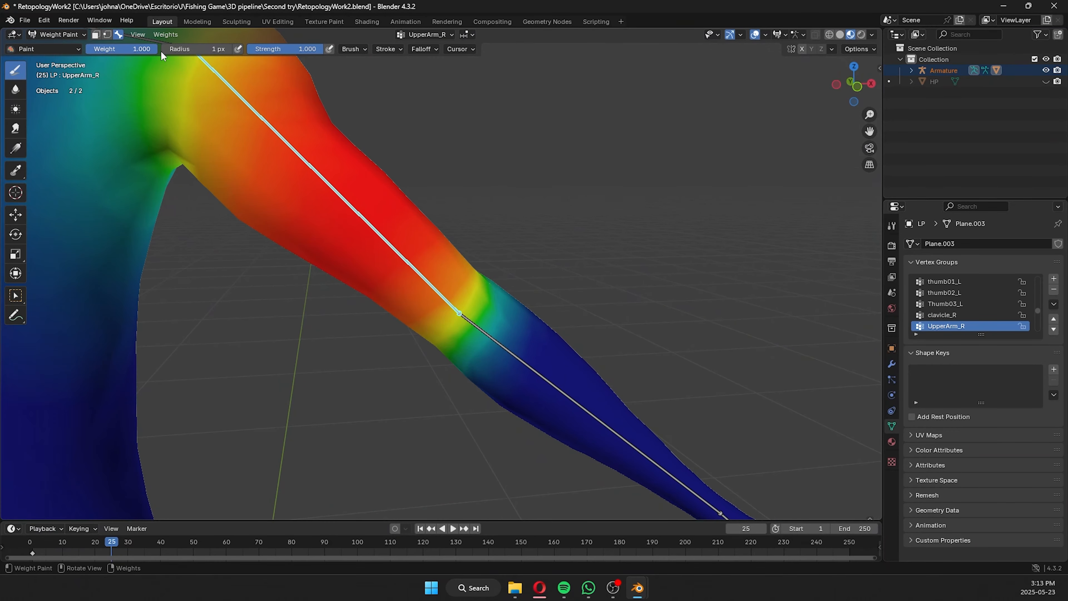
pyautogui.press('f')
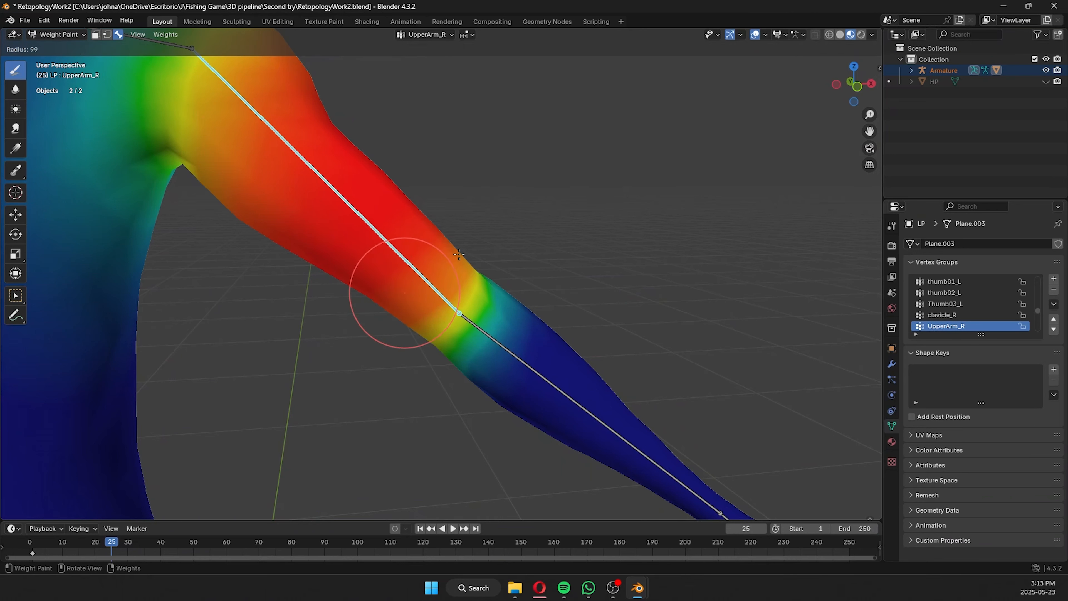
pyautogui.click(497, 226)
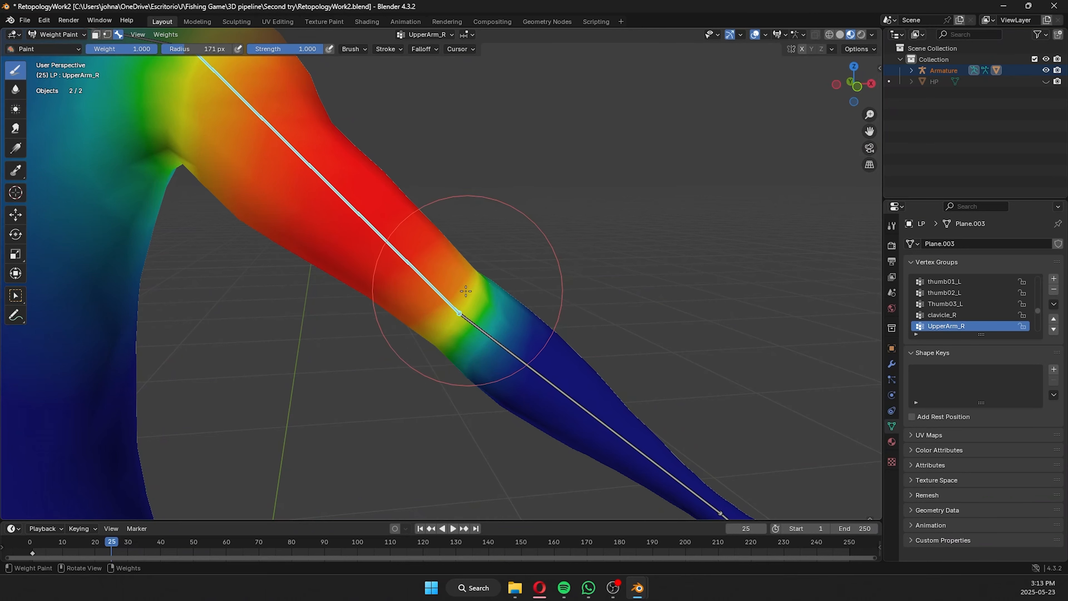
pyautogui.moveTo(470, 284); pyautogui.dragTo(470, 302, button='middle')
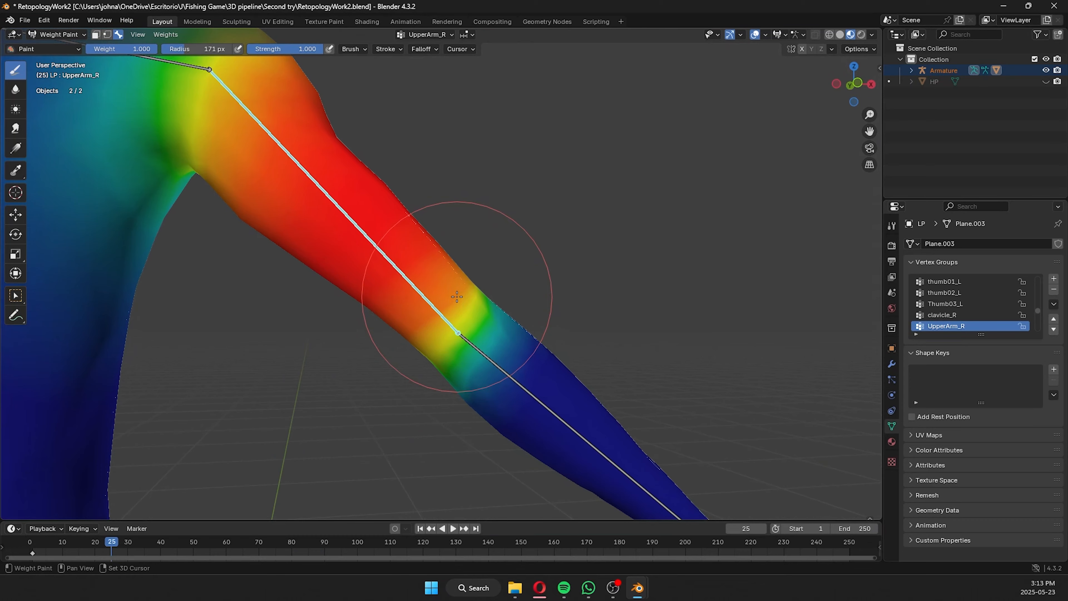
pyautogui.hotkey('shift', 'f')
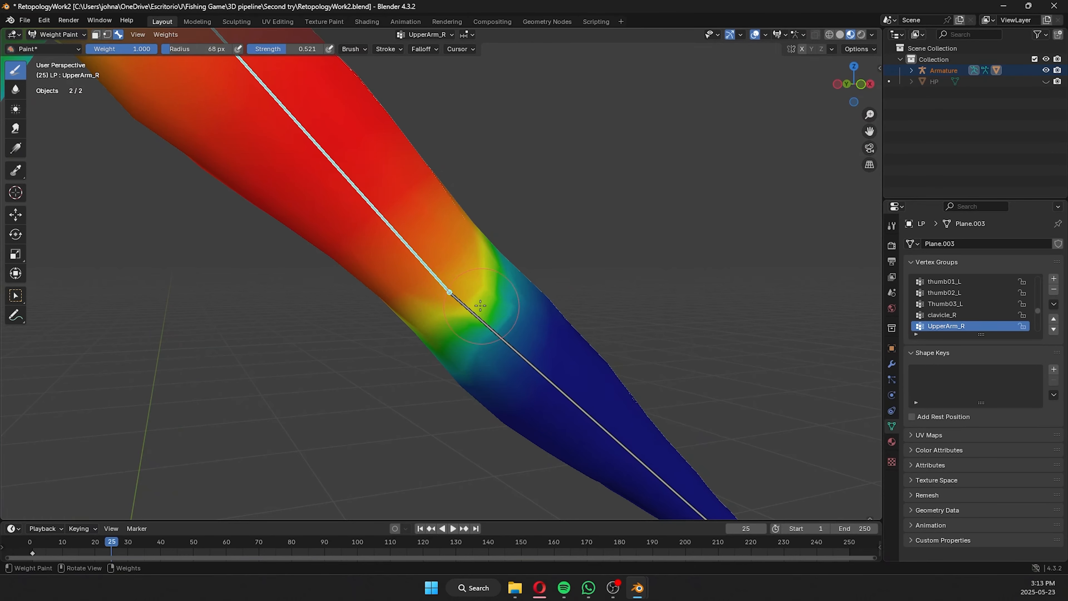
pyautogui.moveTo(480, 305); pyautogui.dragTo(463, 295)
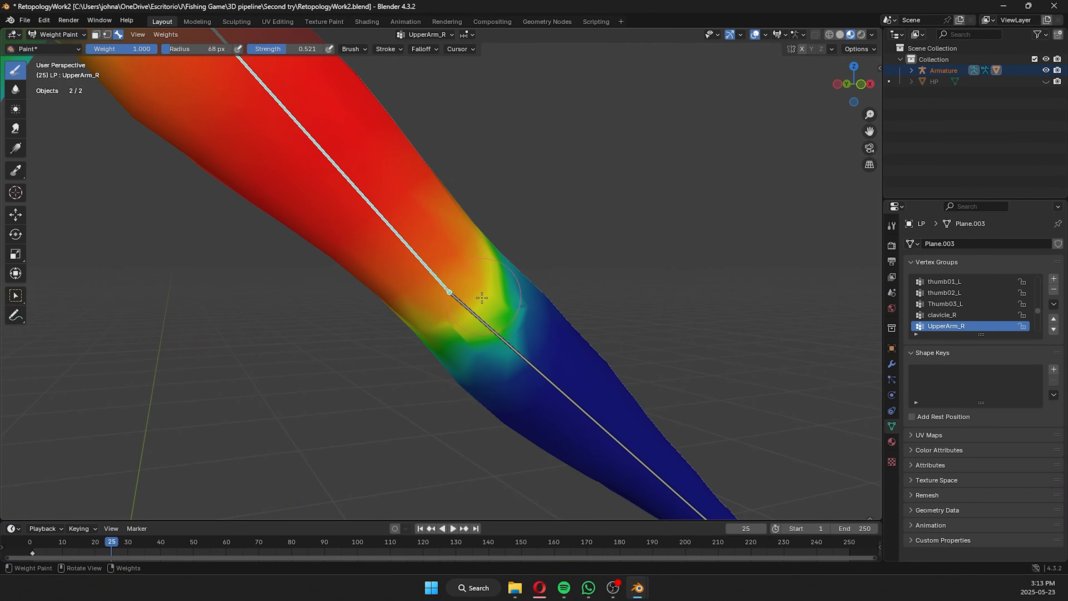
# Switch the viewport to wireframe shading and examine the arm mesh around the elbow.
pyautogui.click(828, 35)
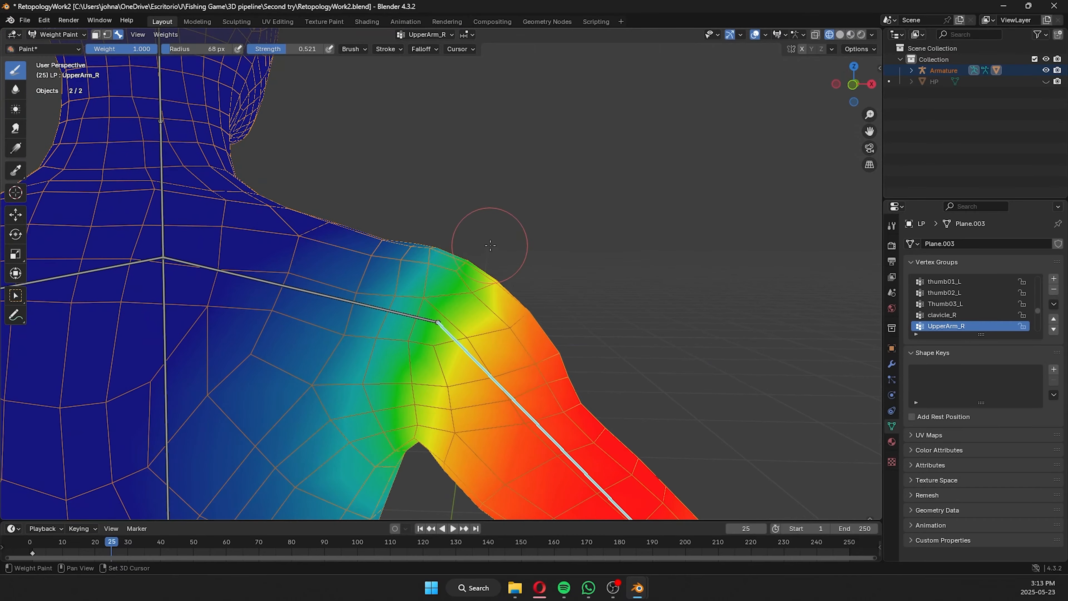
pyautogui.moveTo(489, 238)
pyautogui.mouseDown(button='middle')
pyautogui.moveTo(417, 358)
pyautogui.moveTo(429, 334)
pyautogui.moveTo(420, 319)
pyautogui.mouseUp(button='middle')
pyautogui.scroll(3, 419, 319)
pyautogui.moveTo(365, 306)
pyautogui.mouseDown()
pyautogui.moveTo(329, 258)
pyautogui.moveTo(230, 332)
pyautogui.mouseUp()
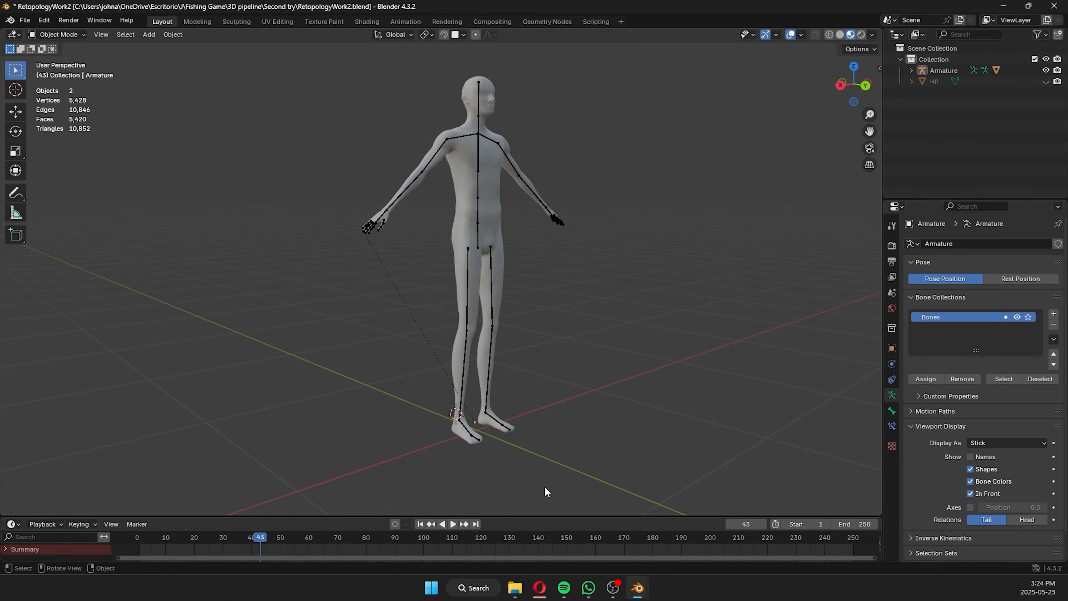
# Enlarge the timeline area and keyframe the right thigh bone at frame 1 in Pose Mode.
pyautogui.moveTo(377, 514); pyautogui.dragTo(394, 375)
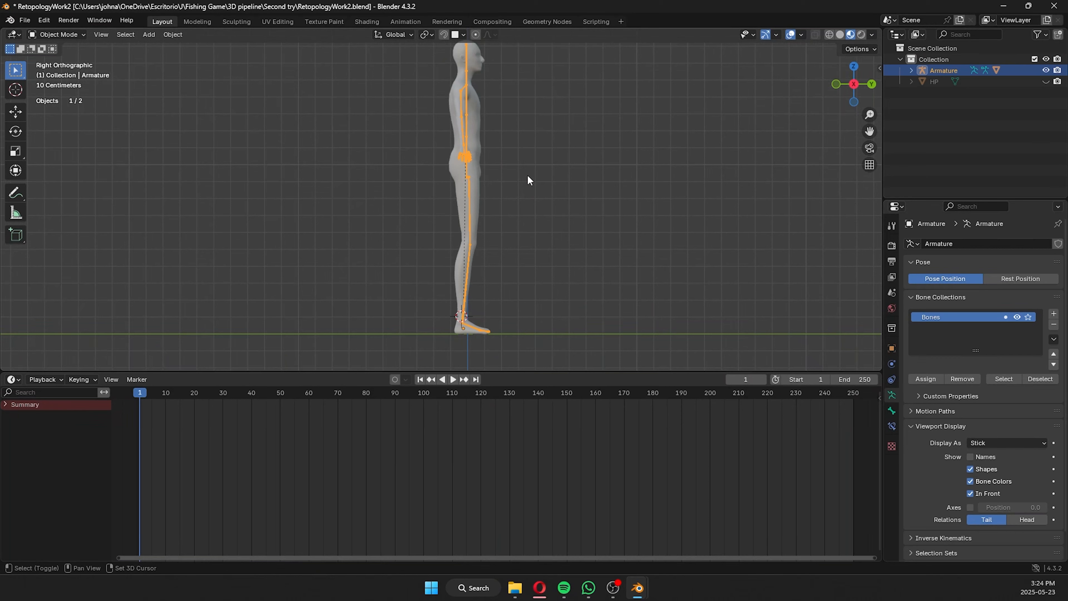
pyautogui.click(80, 34)
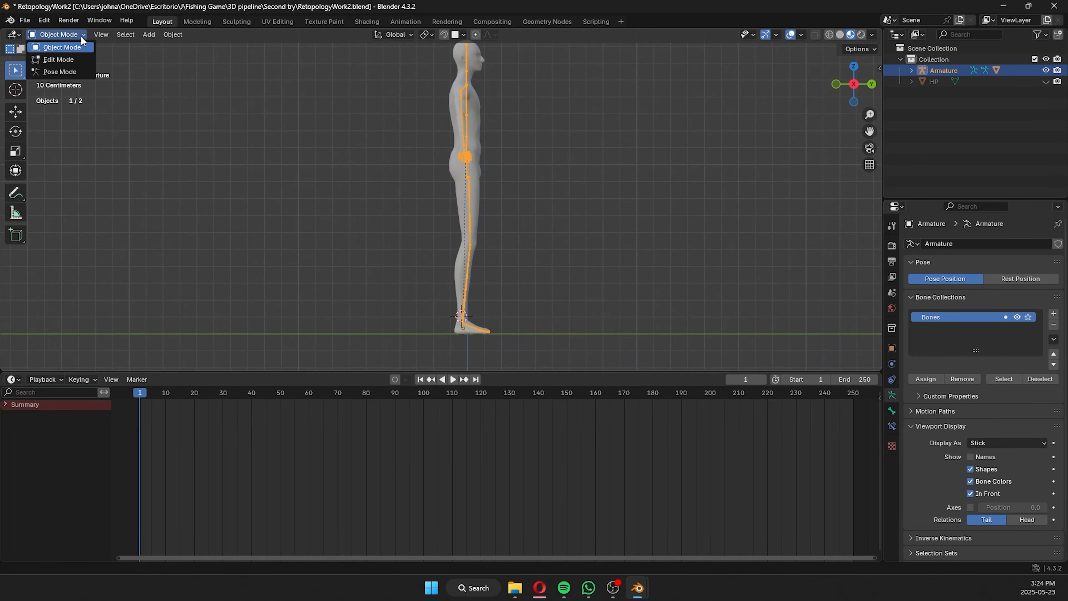
pyautogui.click(68, 70)
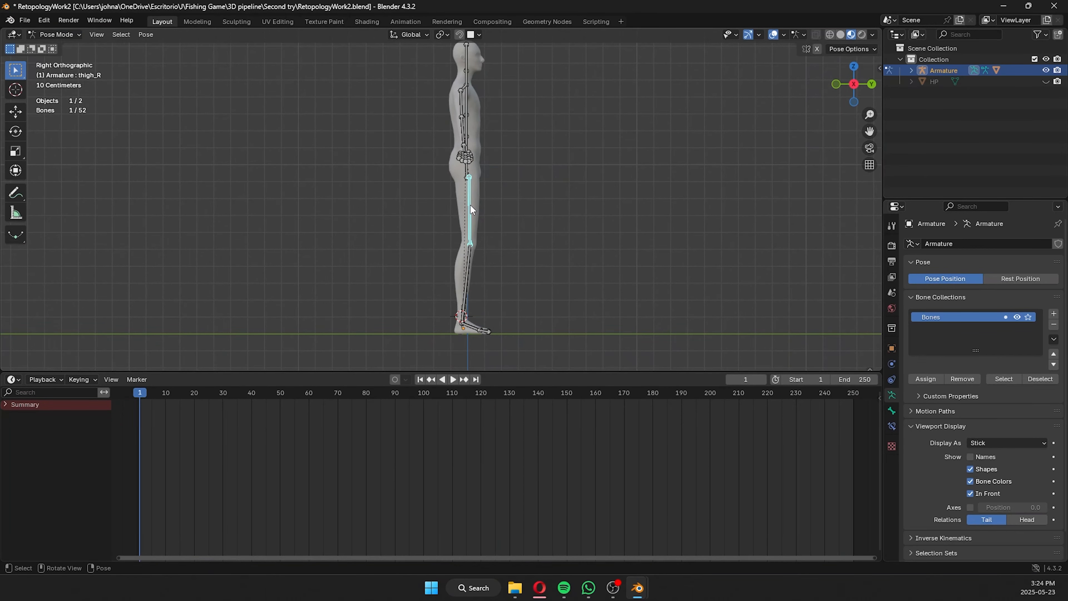
pyautogui.press('i')
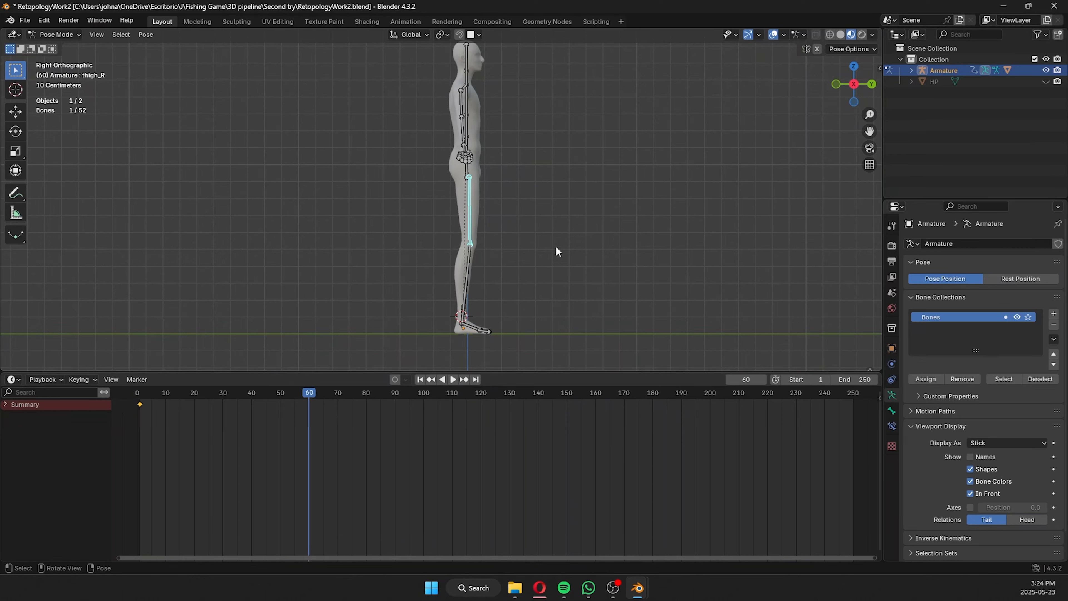
# Rotate the right thigh forward to about horizontal at frame 60, keyframe it, and play back the motion.
pyautogui.press('r')
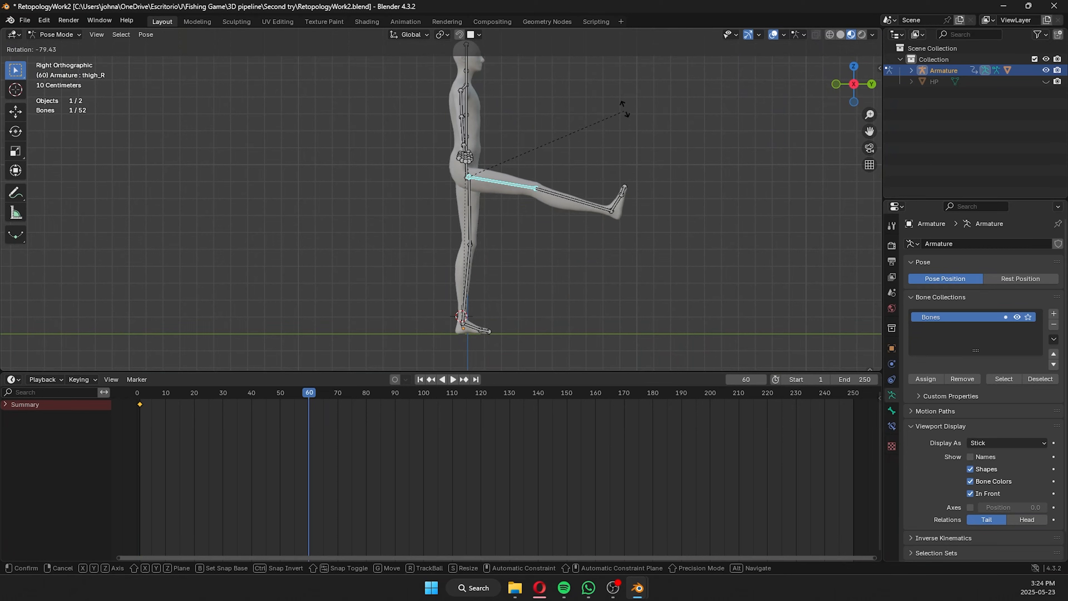
pyautogui.click(617, 82)
pyautogui.press('i')
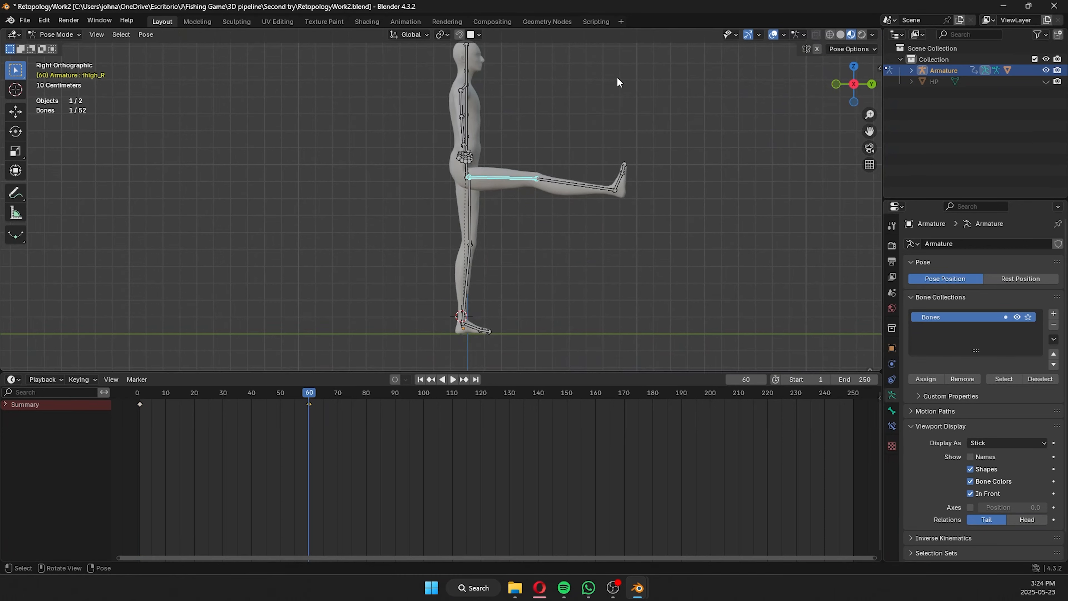
pyautogui.click(134, 393)
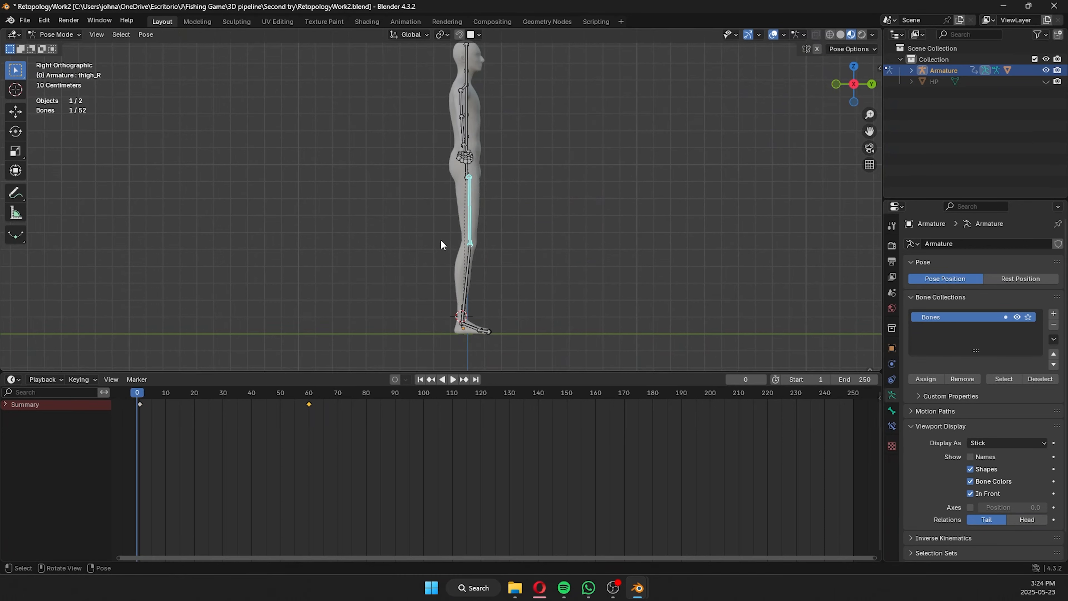
pyautogui.press('space')
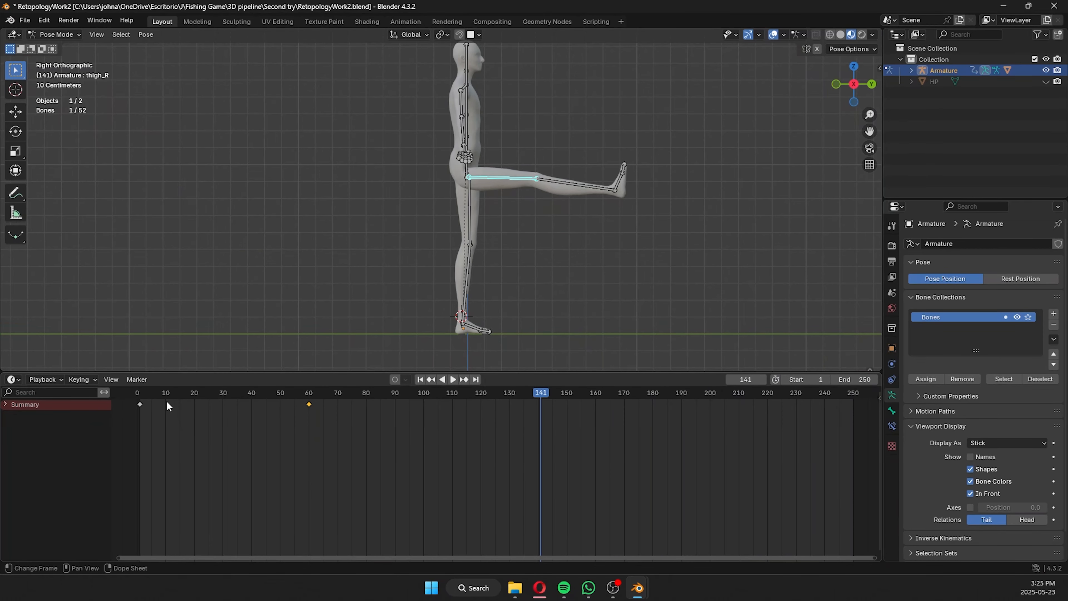
# Keyframe the right calf bone's straight starting pose at frame 1.
pyautogui.click(143, 393)
pyautogui.moveTo(143, 396); pyautogui.dragTo(314, 390)
pyautogui.click(567, 183)
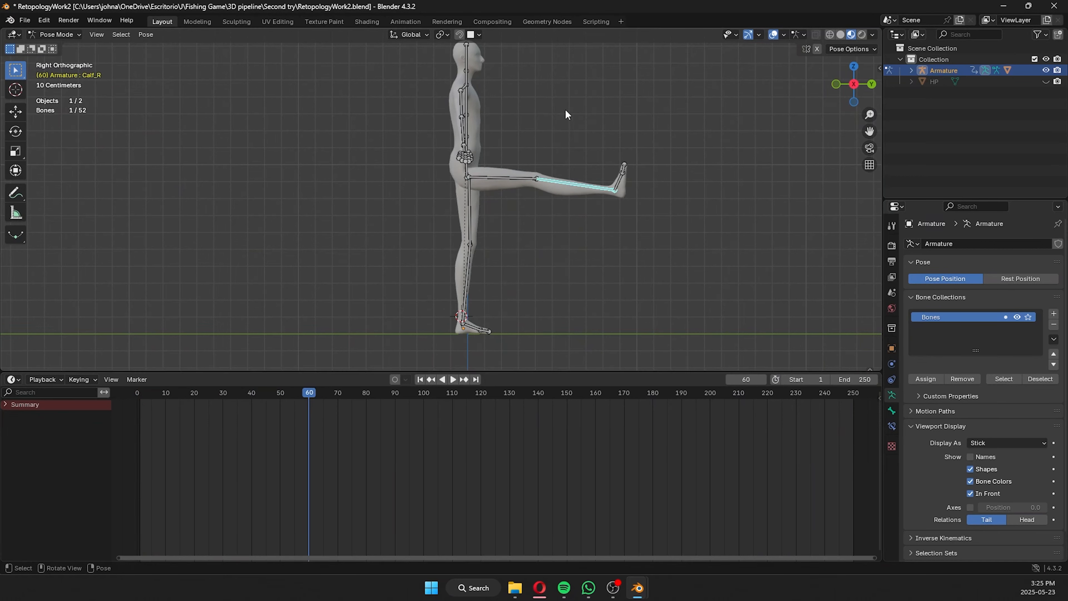
pyautogui.press('r')
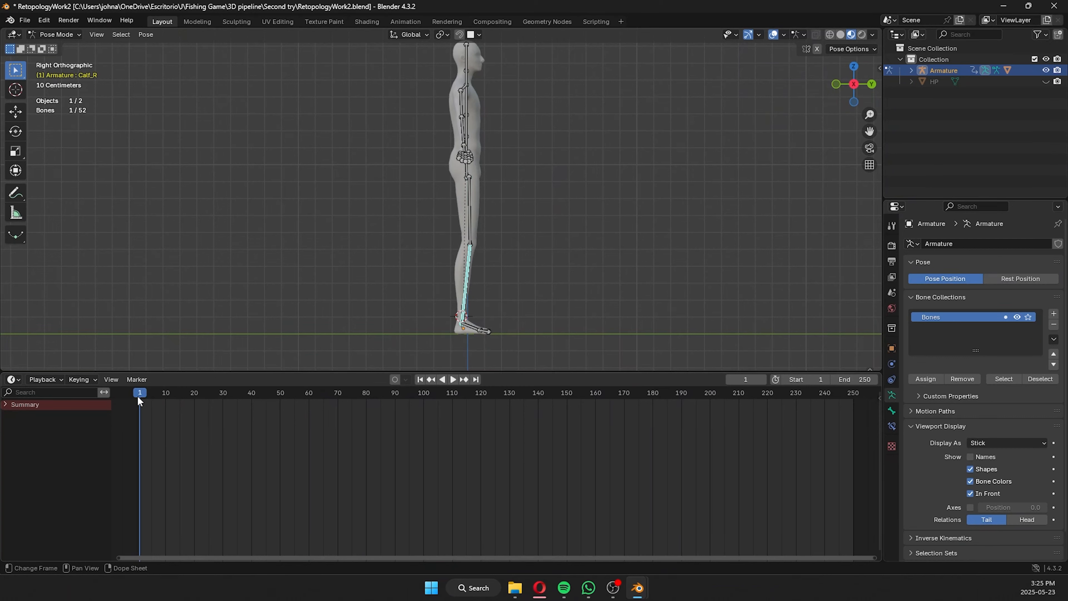
# Rotate the right calf 87.9° at frame 60 to bend the knee, keyframe it, and play back the animation.
pyautogui.moveTo(140, 401); pyautogui.dragTo(315, 391)
pyautogui.press('r')
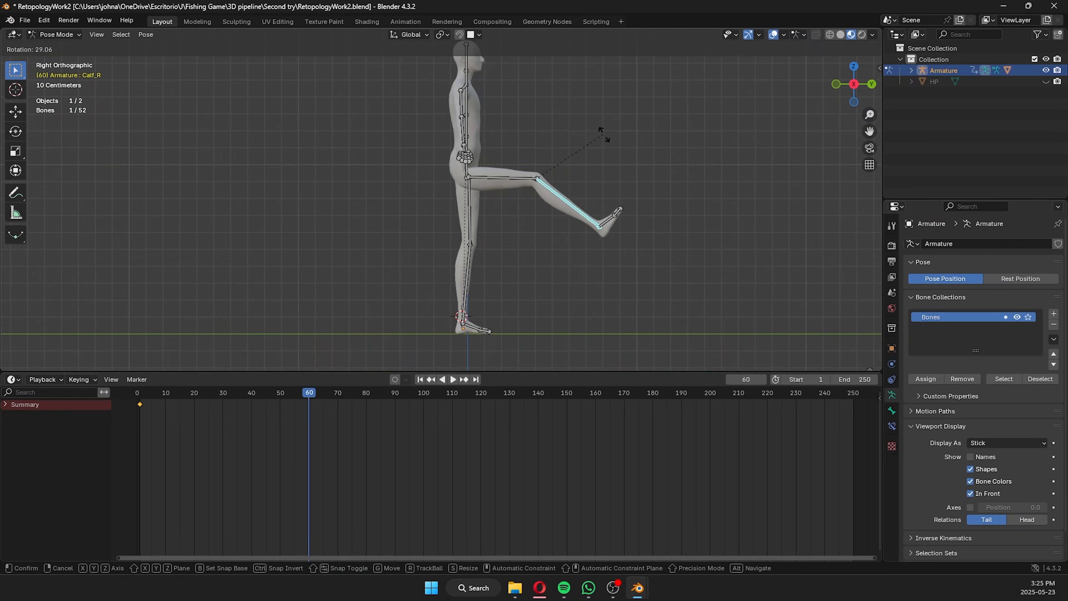
pyautogui.click(590, 204)
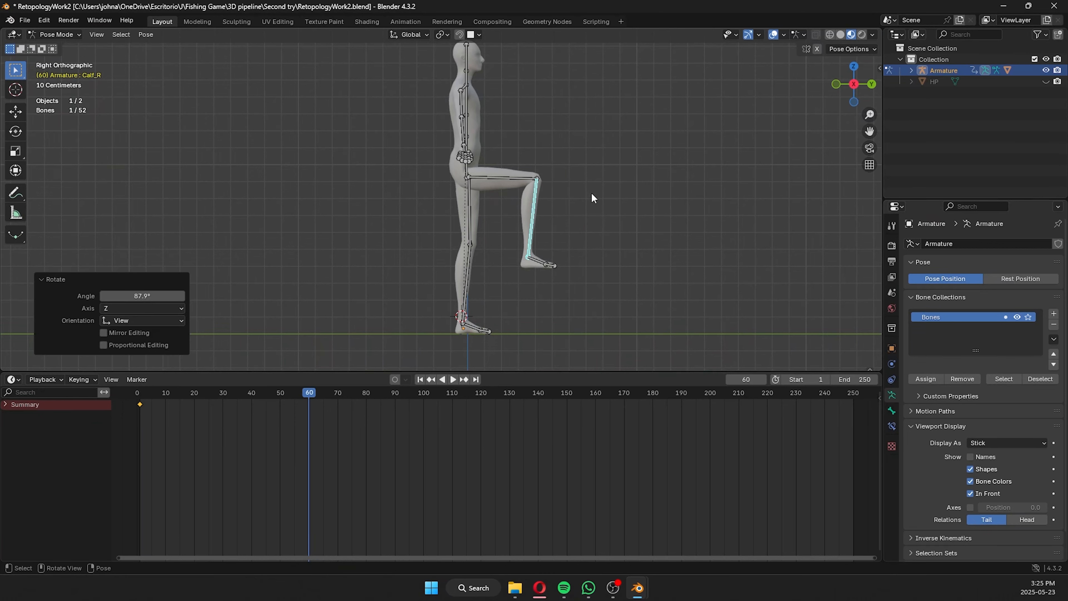
pyautogui.press('i')
pyautogui.moveTo(140, 391); pyautogui.dragTo(137, 393)
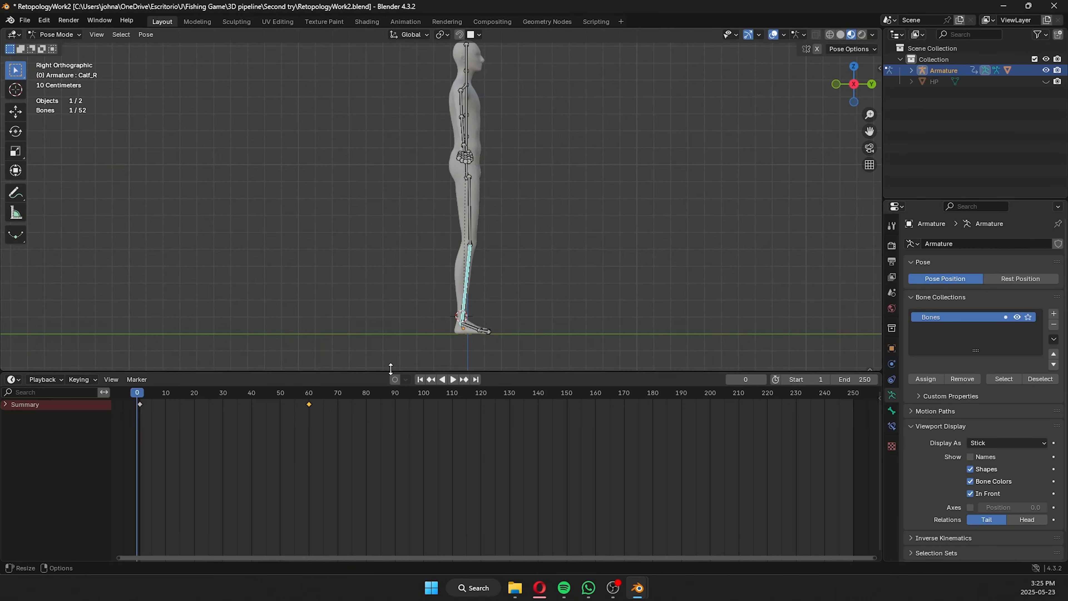
pyautogui.click(452, 379)
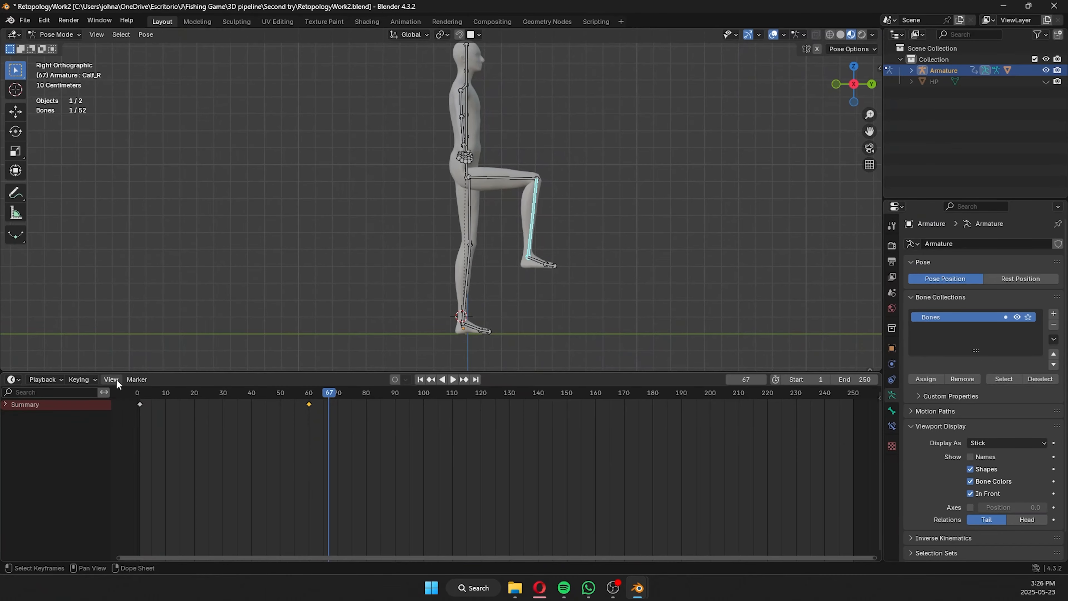
# Split the timeline area horizontally and change the lower half to the Nonlinear Animation editor.
pyautogui.click(111, 379)
pyautogui.moveTo(152, 536)
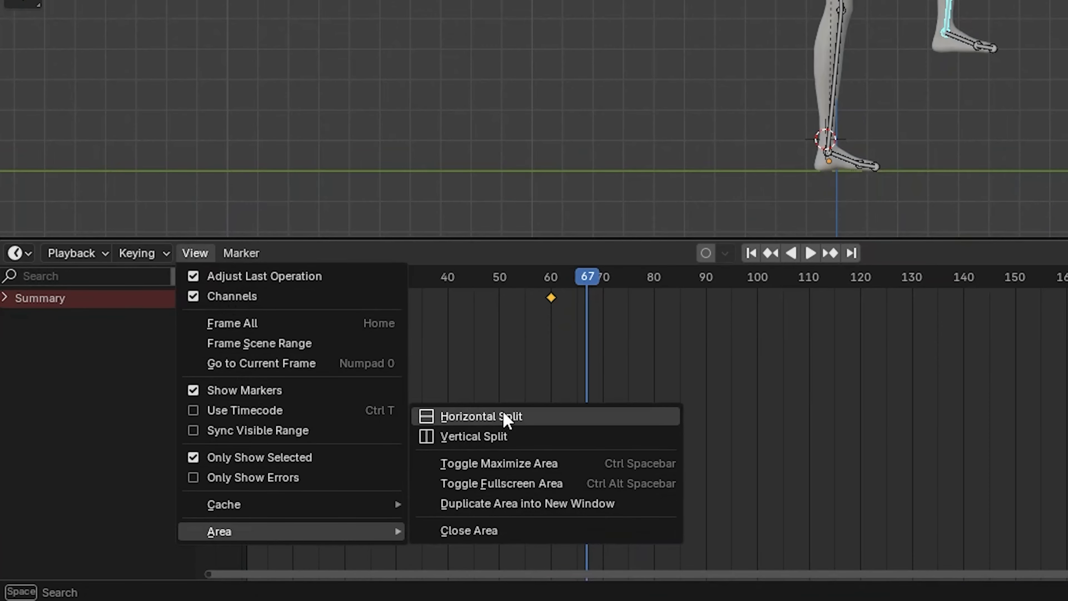
pyautogui.click(507, 417)
pyautogui.click(503, 412)
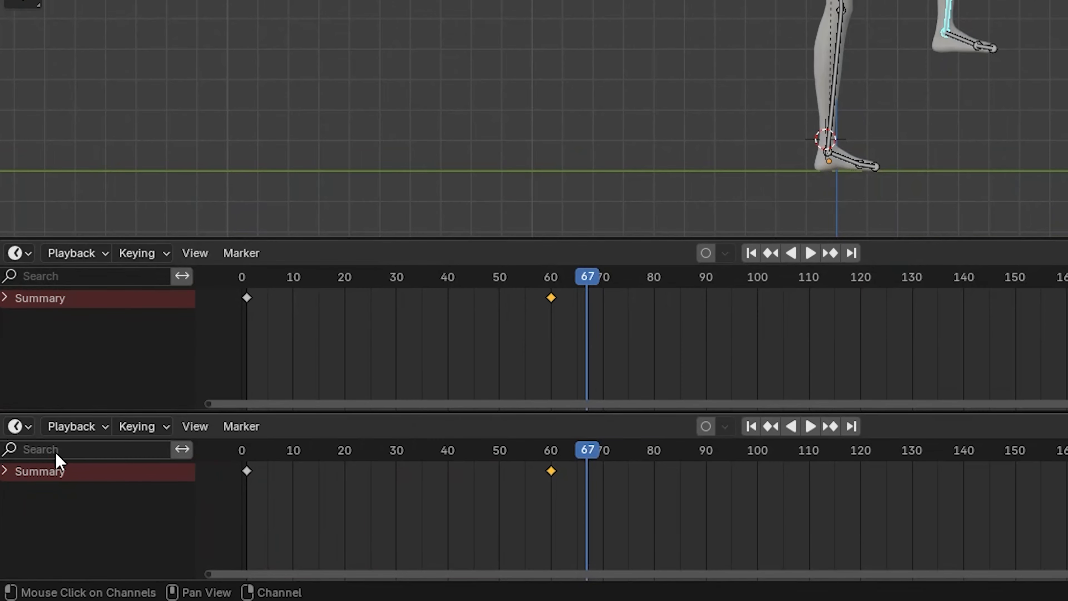
pyautogui.click(19, 426)
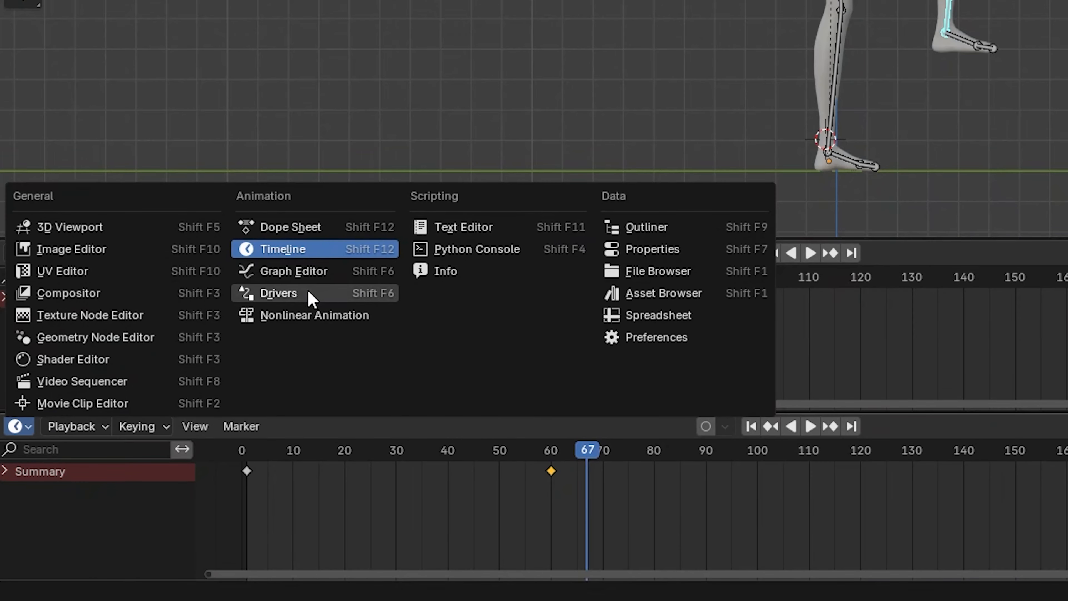
pyautogui.click(316, 316)
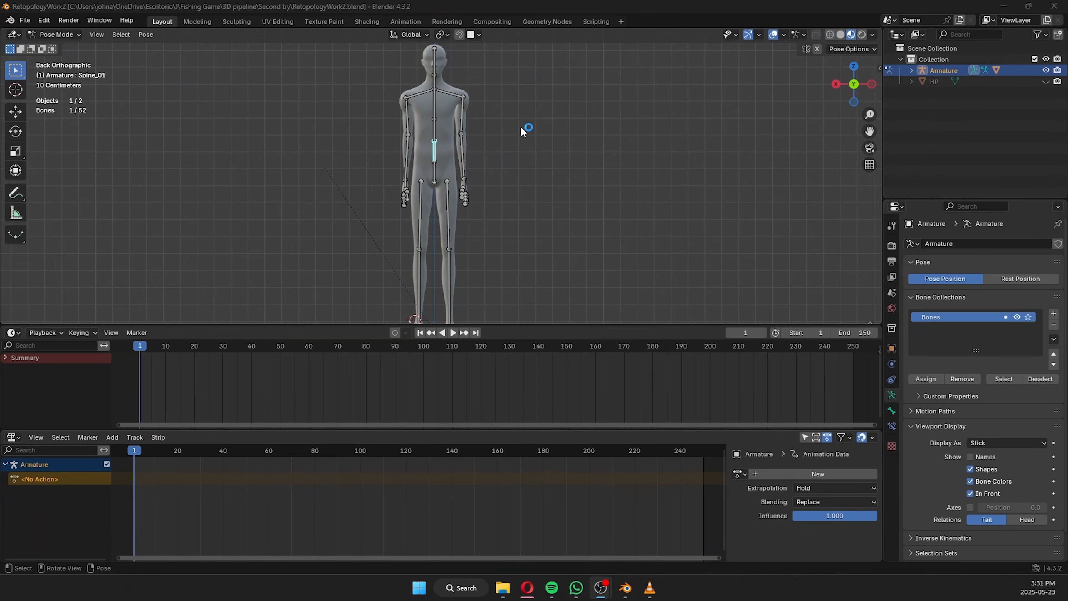
# Keyframe all bones of the armature in the standing pose at frame 1 and clear the bone selection.
pyautogui.scroll(-2, 524, 134)
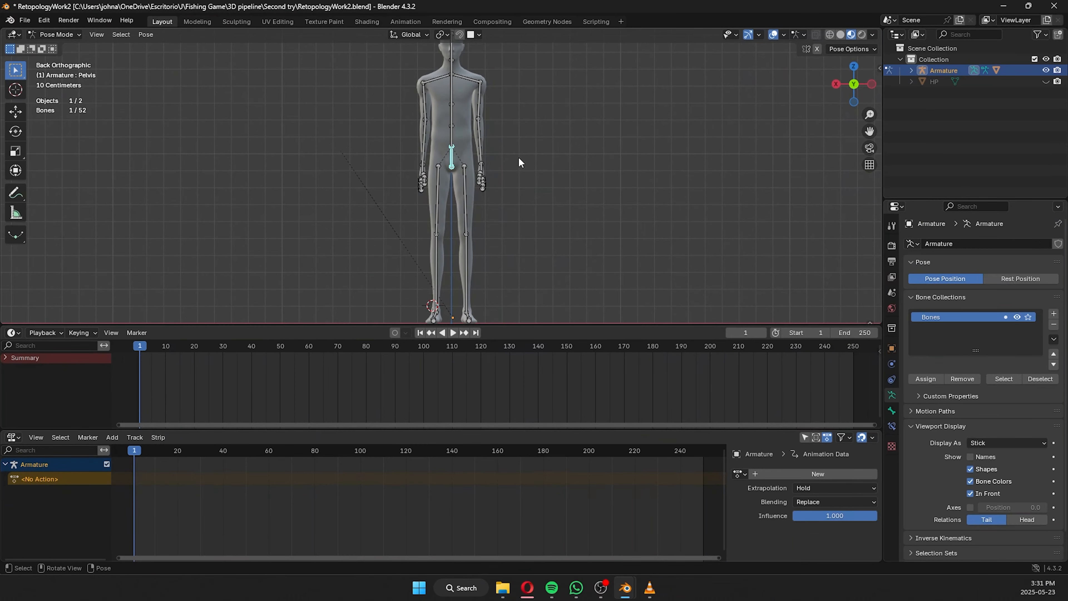
pyautogui.keyDown('shift'); pyautogui.moveTo(525, 162); pyautogui.dragTo(529, 132, button='middle'); pyautogui.keyUp('shift')
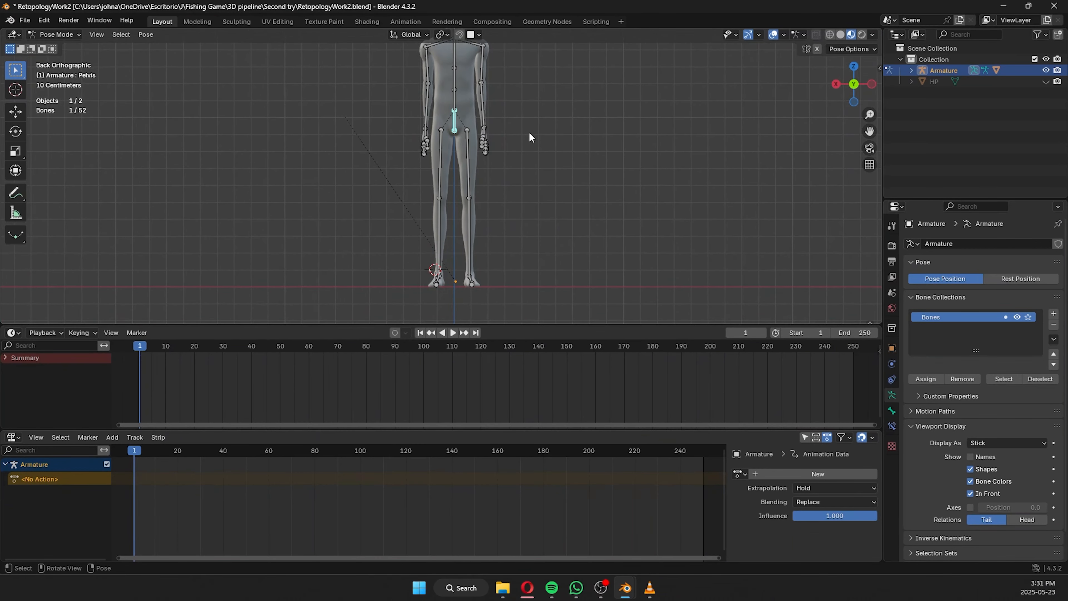
pyautogui.scroll(1, 534, 140)
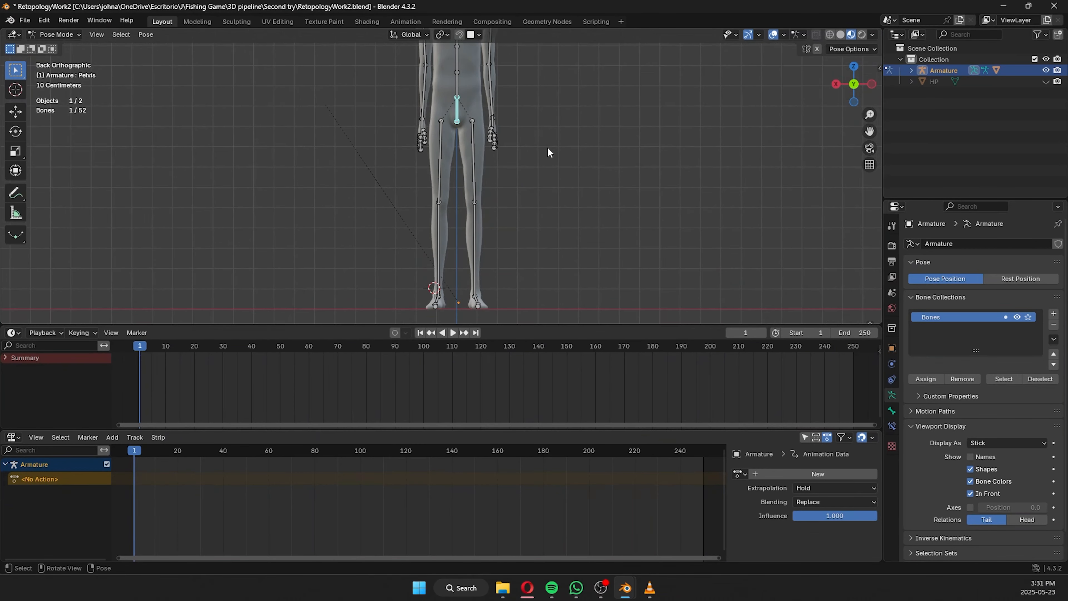
pyautogui.scroll(-3, 547, 148)
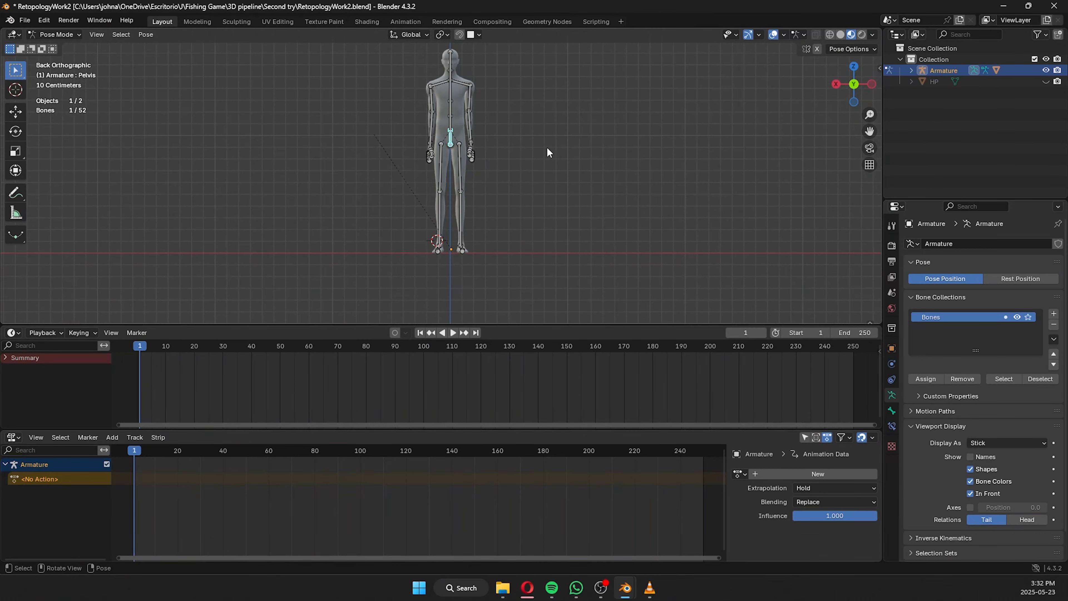
pyautogui.press('a')
pyautogui.press('i')
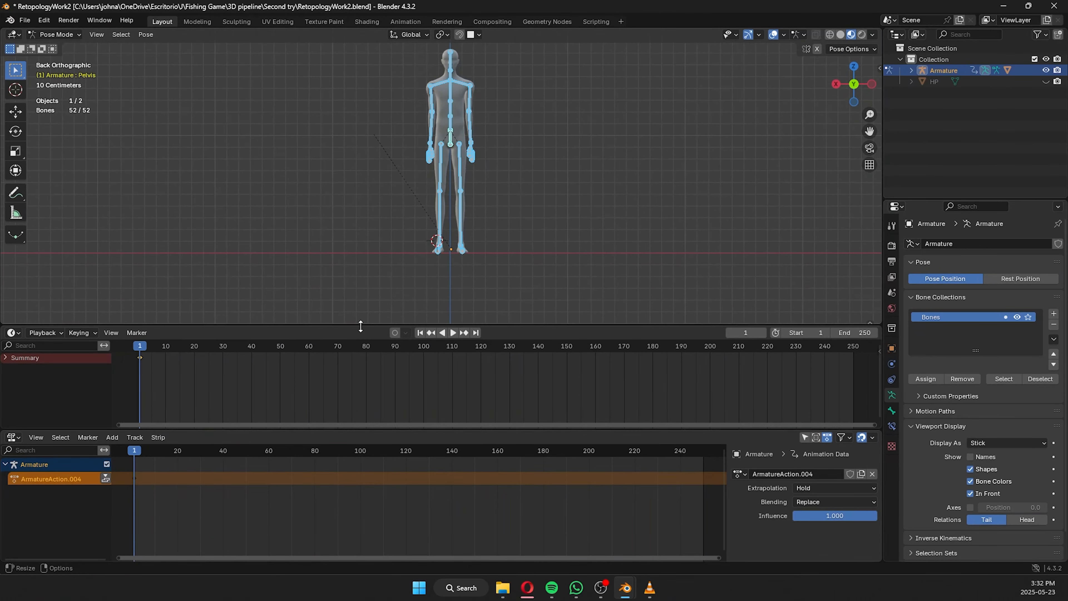
pyautogui.click(529, 238)
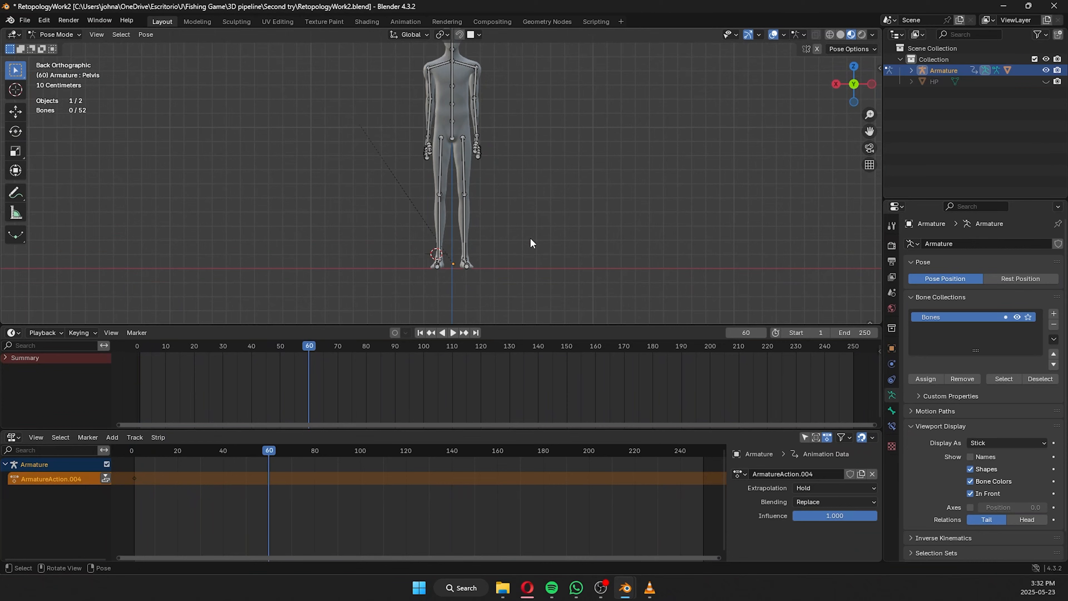
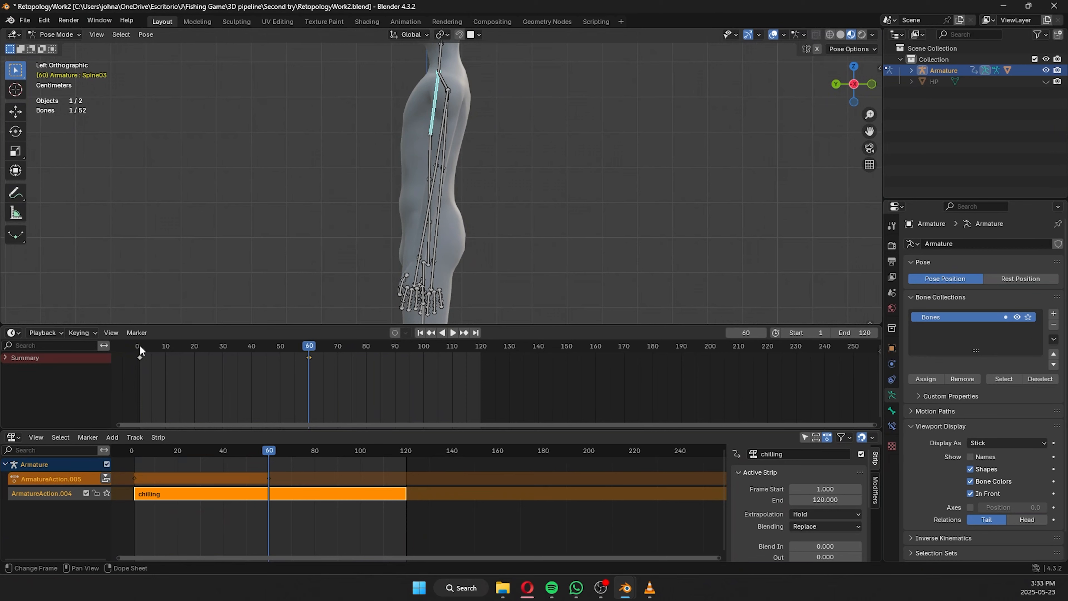
# Rotate both upper arm bones about -5° at frame 60 so the arms hang straighter, and keyframe them.
pyautogui.click(139, 346)
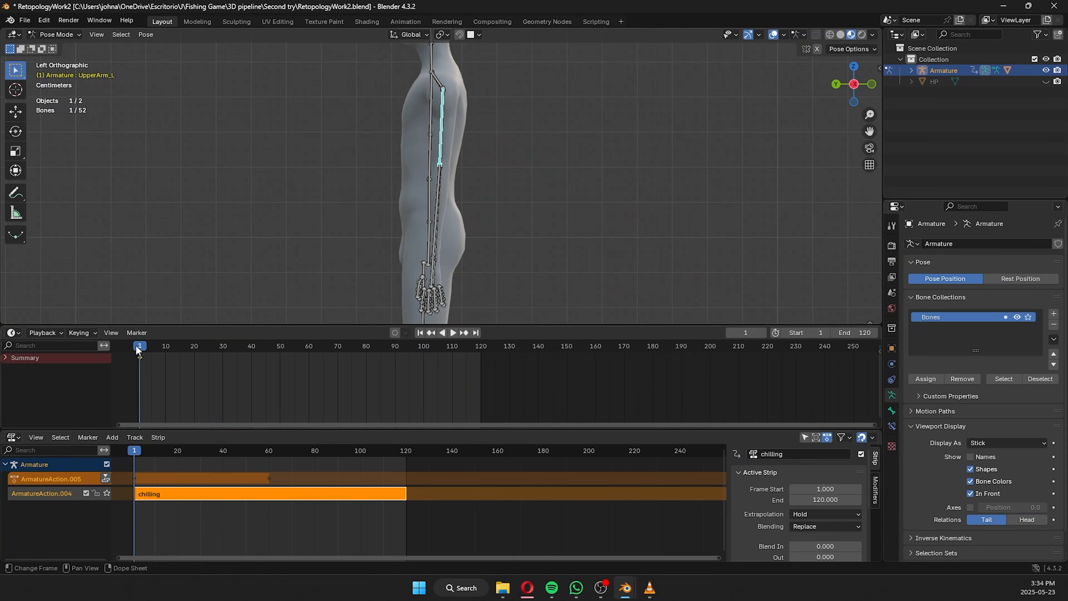
pyautogui.moveTo(135, 344); pyautogui.dragTo(309, 348)
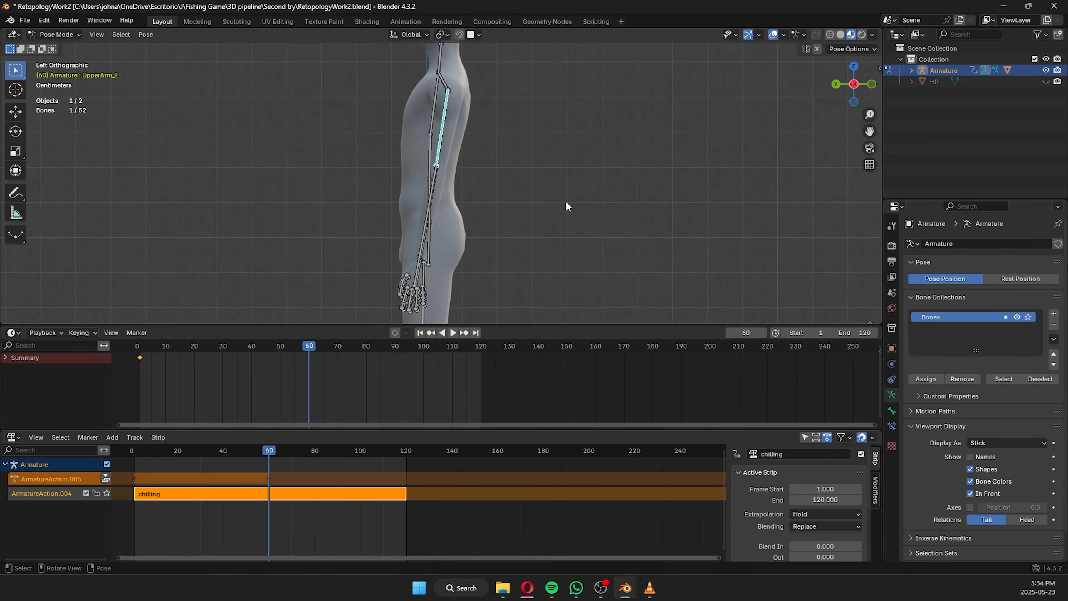
pyautogui.keyDown('shift'); pyautogui.click(440, 157); pyautogui.keyUp('shift')
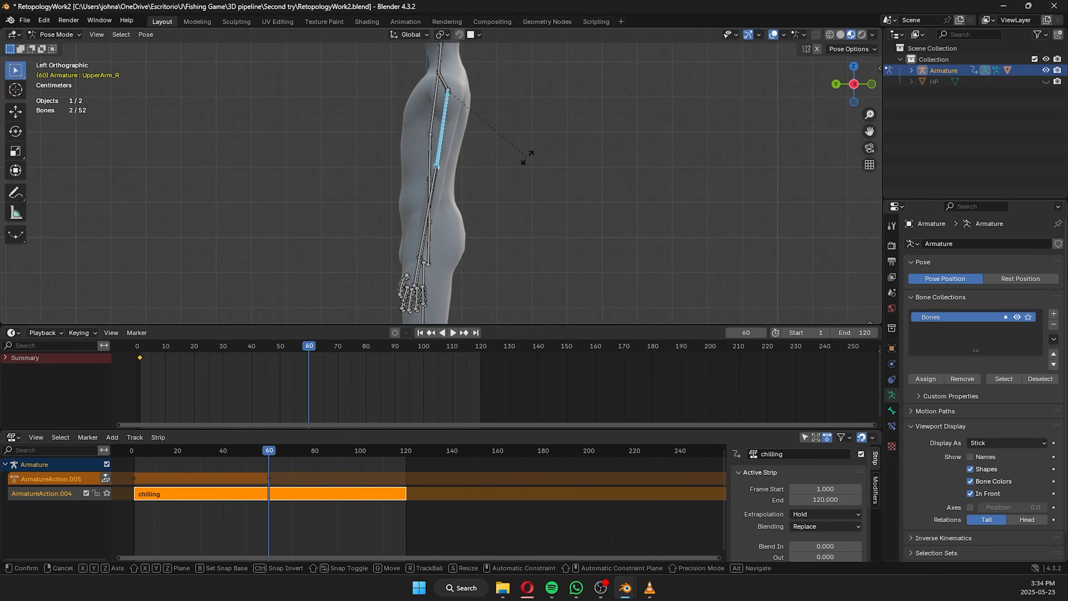
pyautogui.press('r')
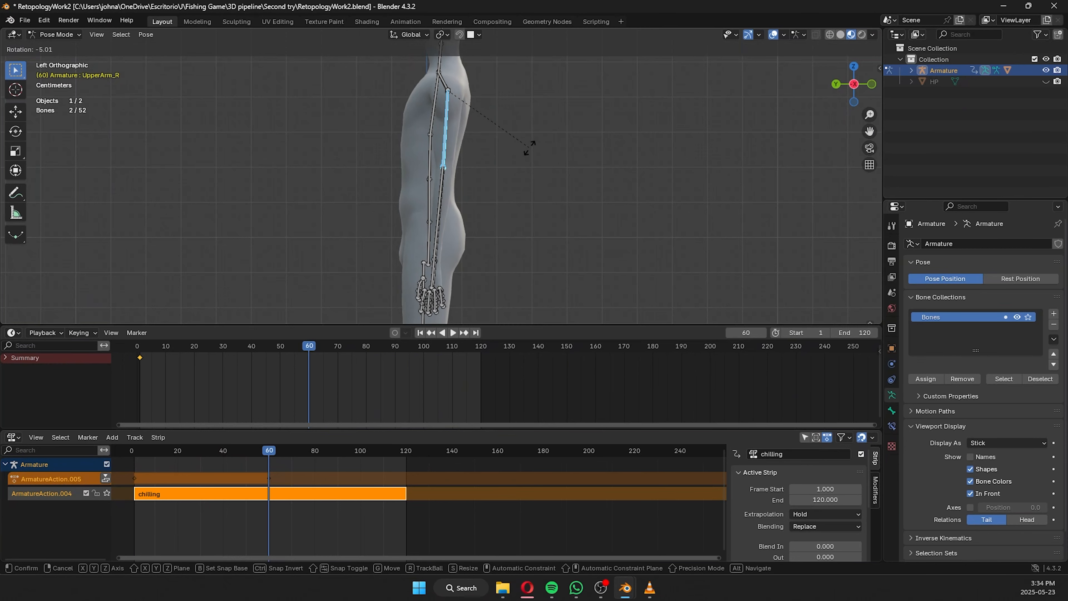
pyautogui.click(530, 148)
pyautogui.press('i')
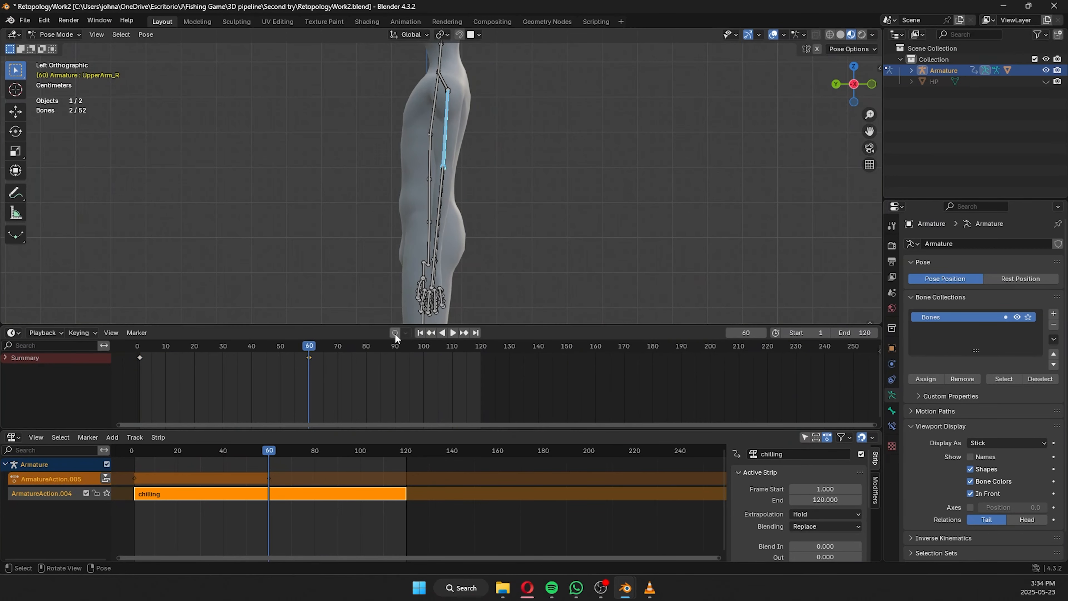
# Tilt the neck bone slightly forward at frame 59, keyframe it, and save the file.
pyautogui.keyDown('shift'); pyautogui.moveTo(461, 165); pyautogui.dragTo(458, 256, button='middle'); pyautogui.keyUp('shift')
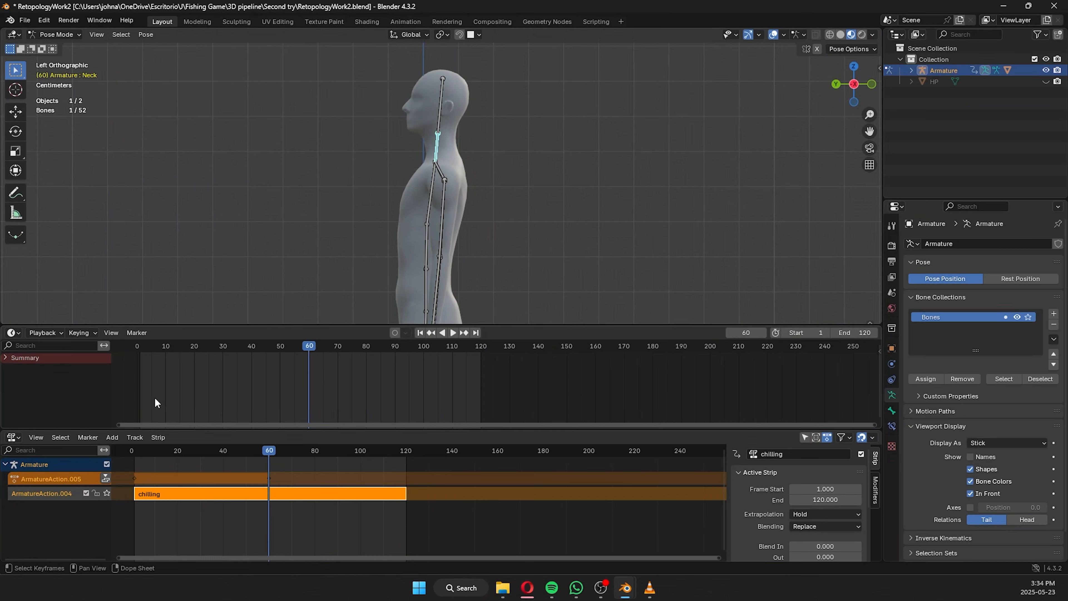
pyautogui.click(140, 345)
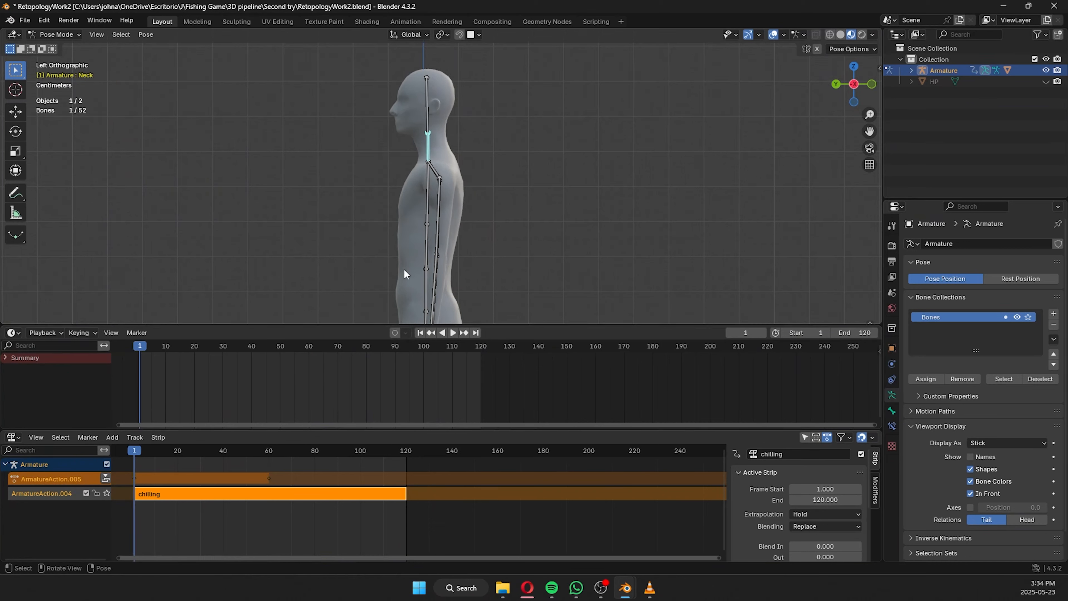
pyautogui.click(308, 356)
pyautogui.press('r')
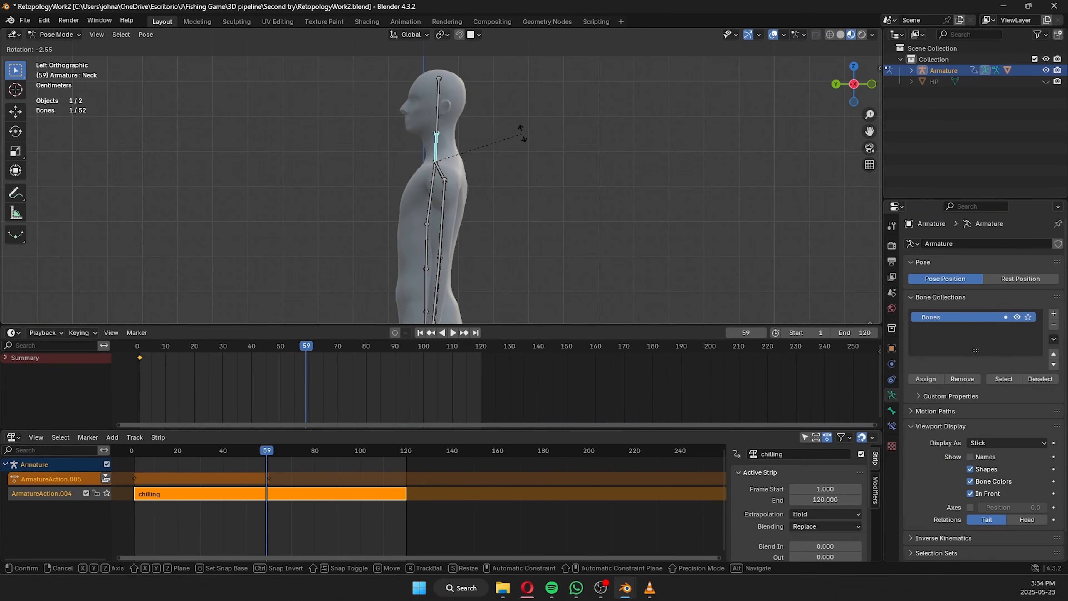
pyautogui.click(520, 127)
pyautogui.press('i')
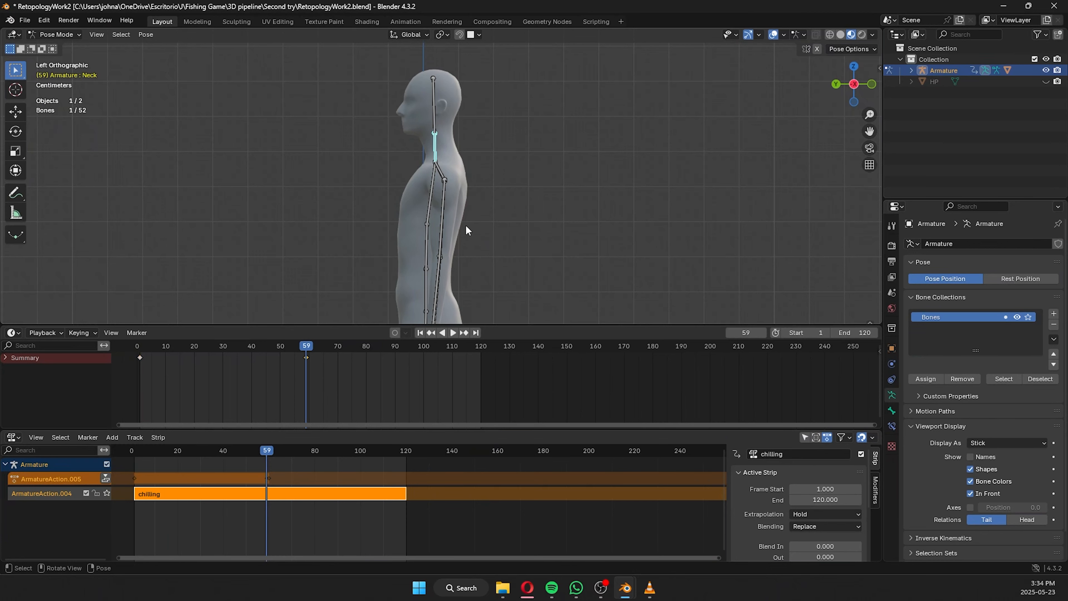
pyautogui.hotkey('ctrl', 's')
# Select all bones of the armature and keyframe them in the starting pose at frame 120.
pyautogui.keyDown('shift'); pyautogui.moveTo(469, 247); pyautogui.dragTo(482, 172, button='middle'); pyautogui.keyUp('shift')
pyautogui.scroll(-4, 481, 173)
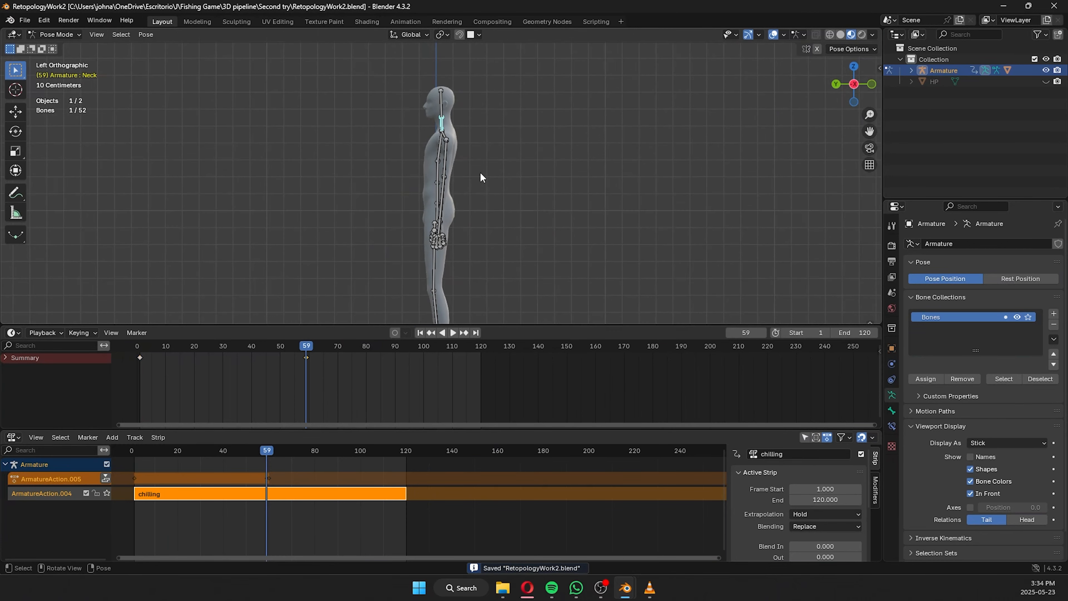
pyautogui.press('a')
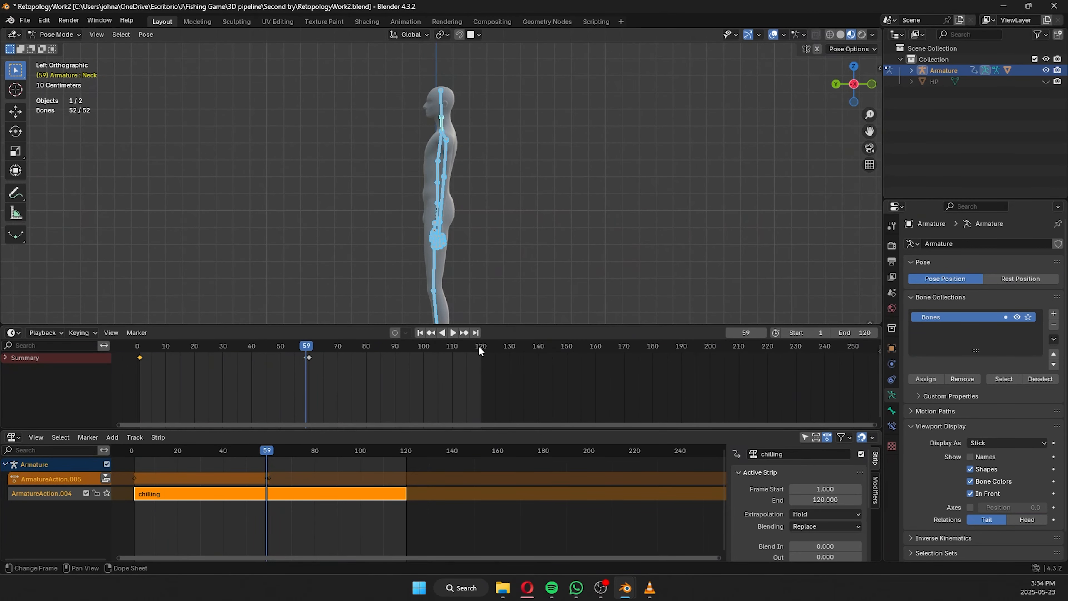
pyautogui.click(480, 346)
pyautogui.press('i')
# Copy the keyframes around frame 60 to frame 81 and shift the original ones about 10 frames earlier.
pyautogui.click(311, 366)
pyautogui.press('space')
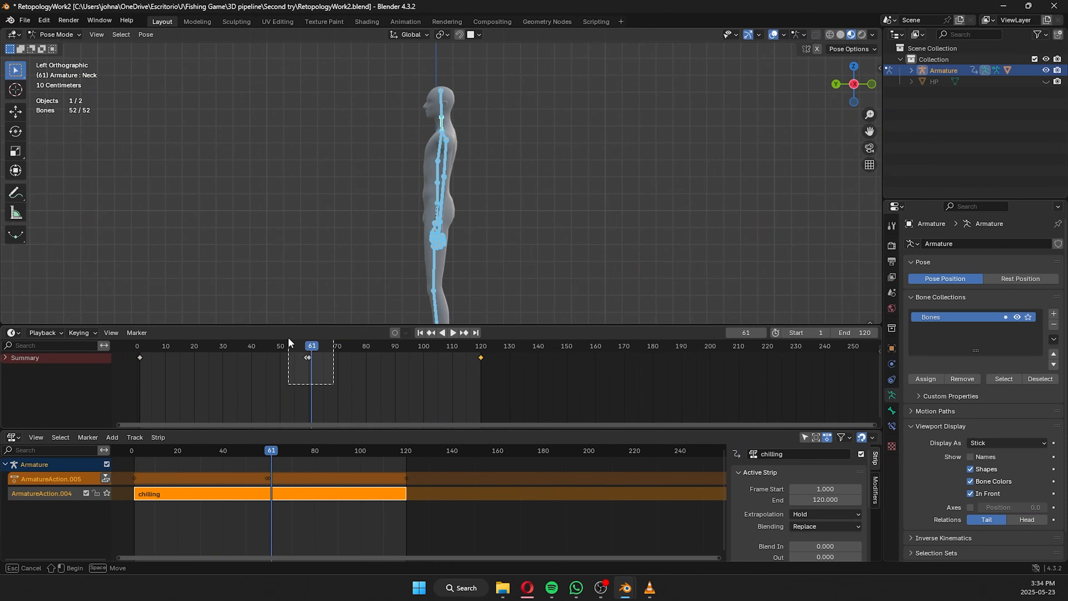
pyautogui.click(370, 349)
pyautogui.hotkey('ctrl', 'v')
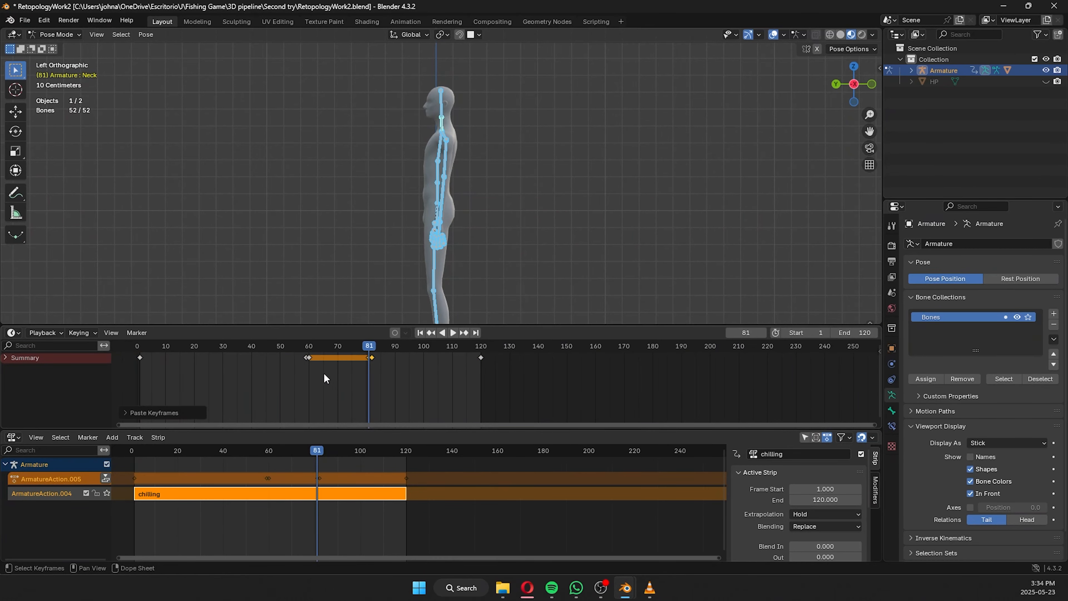
pyautogui.moveTo(311, 361); pyautogui.dragTo(281, 373)
# Play the animation from frame 1 and push ArmatureAction.005 down into its own Nonlinear Animation strip.
pyautogui.click(139, 350)
pyautogui.click(455, 333)
pyautogui.click(555, 230)
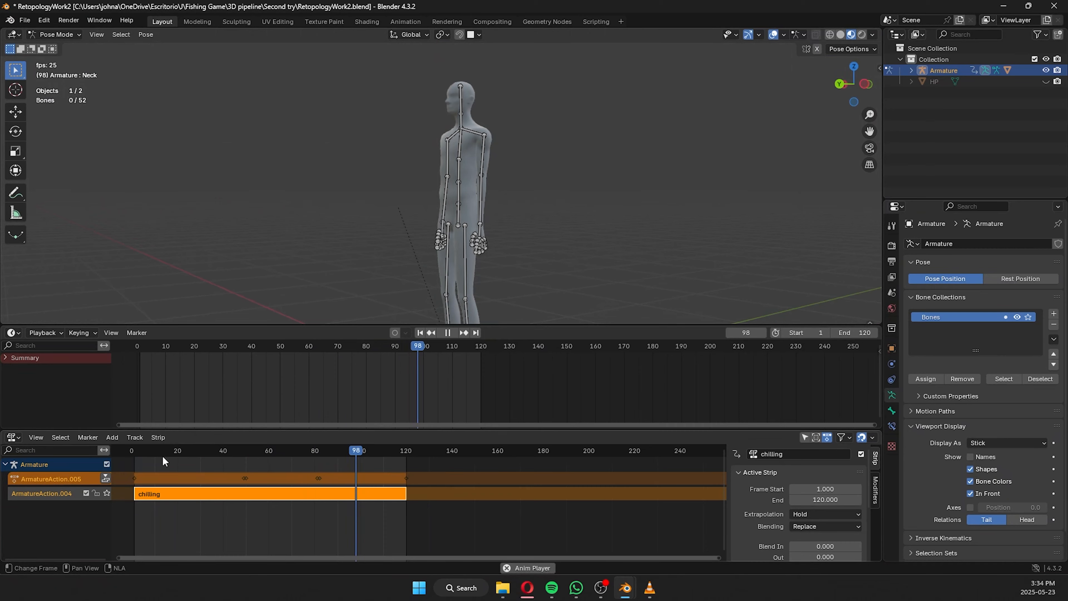
pyautogui.click(110, 478)
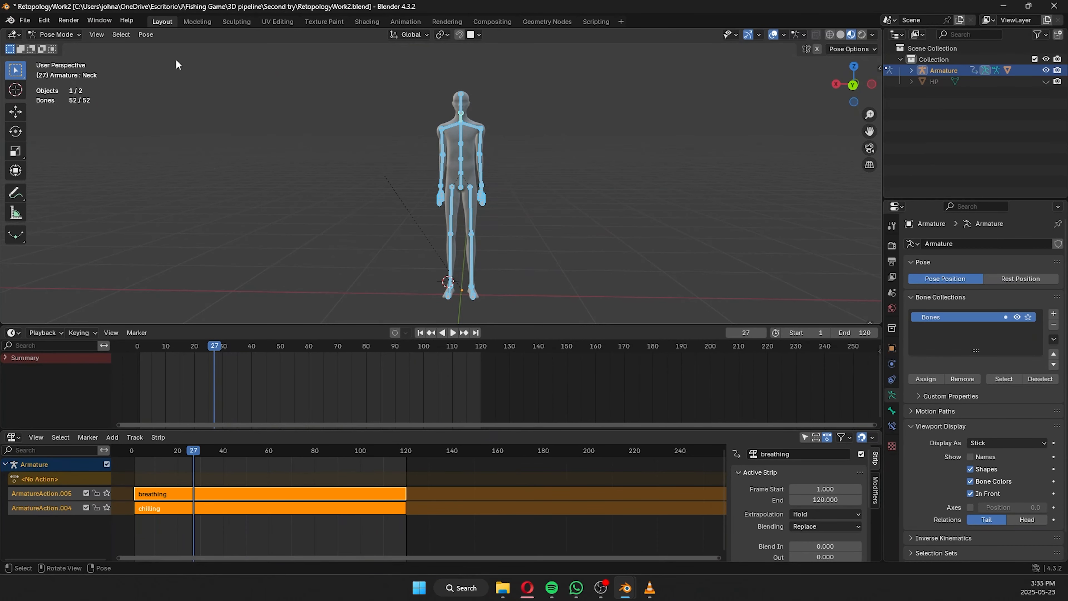
# Bake the animation of all selected bones into a new action with Bake Action.
pyautogui.click(146, 34)
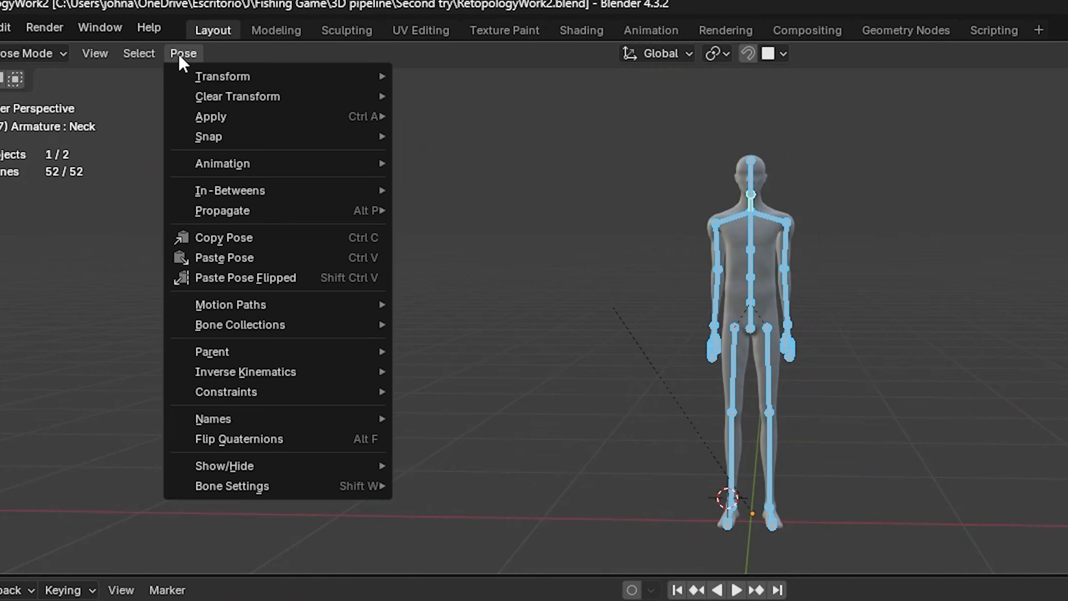
pyautogui.moveTo(230, 163)
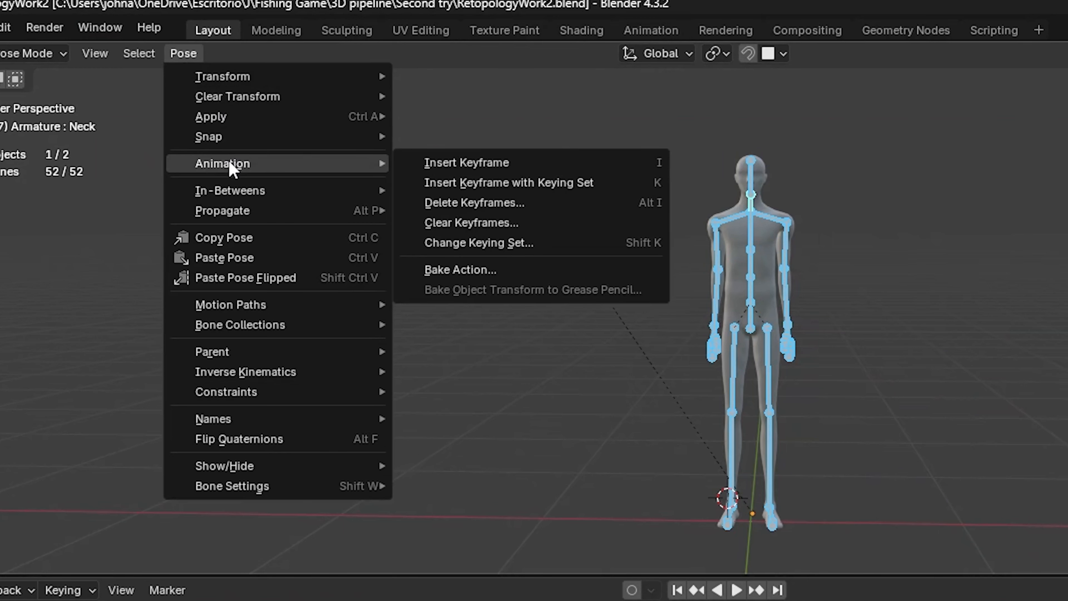
pyautogui.click(459, 276)
pyautogui.click(435, 540)
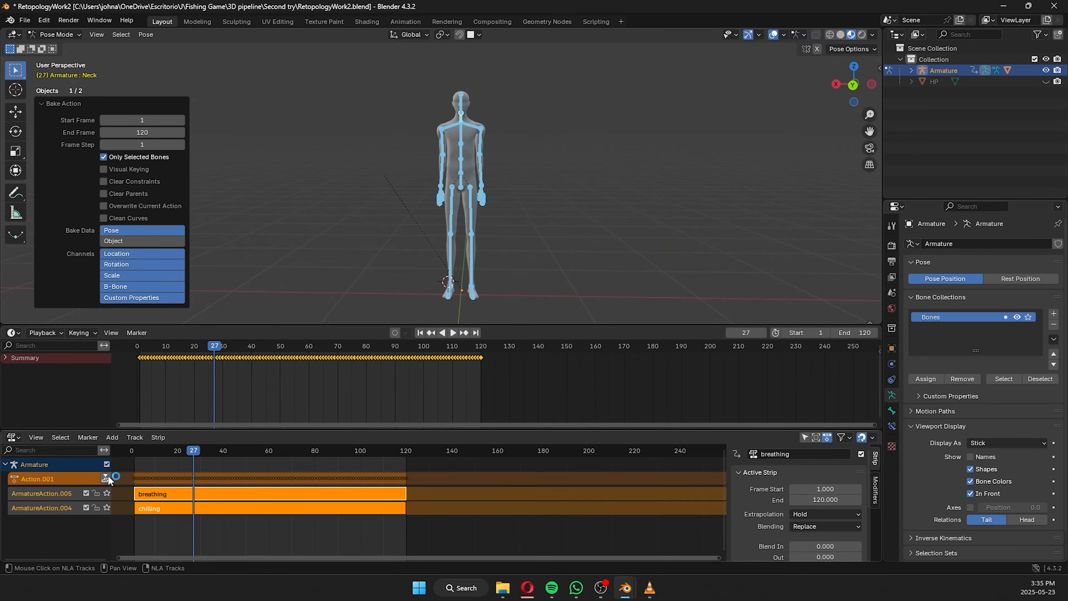
pyautogui.click(615, 538)
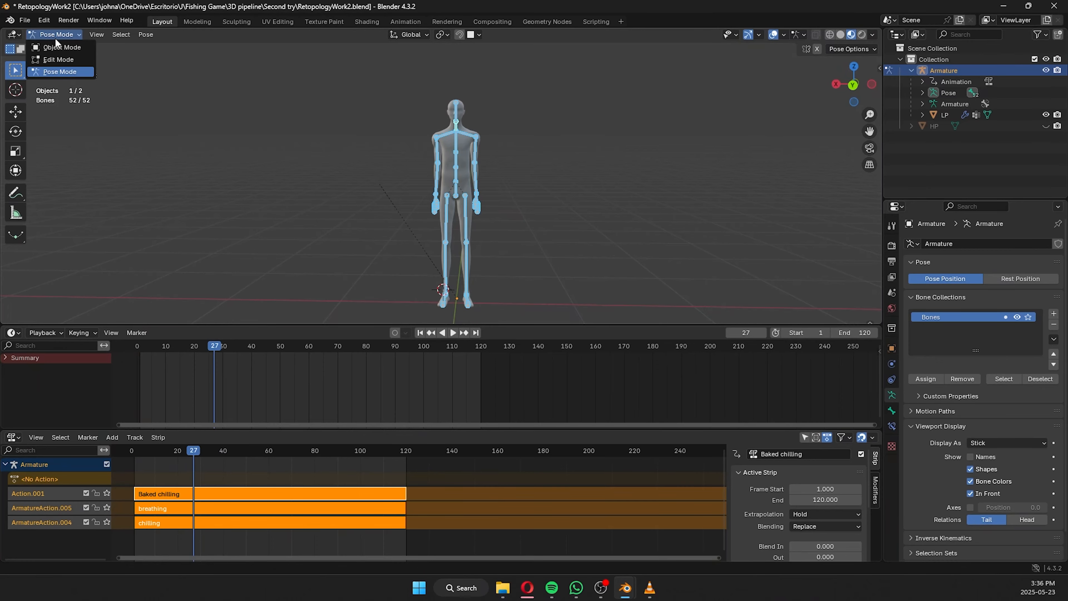
# Select the armature and the LP mesh in Object Mode and expand both in the outliner.
pyautogui.click(59, 45)
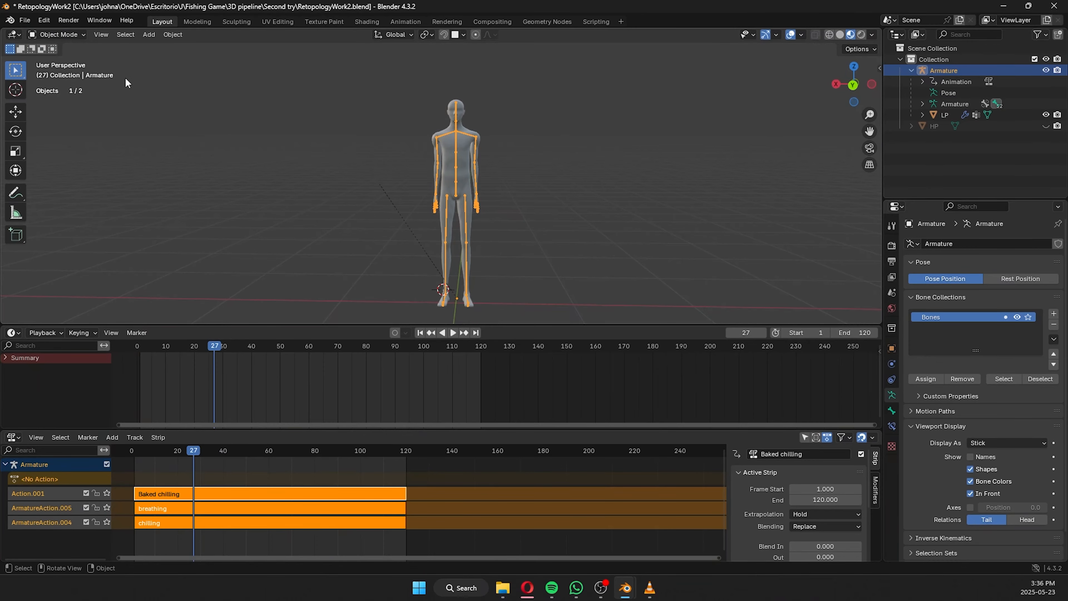
pyautogui.press('a')
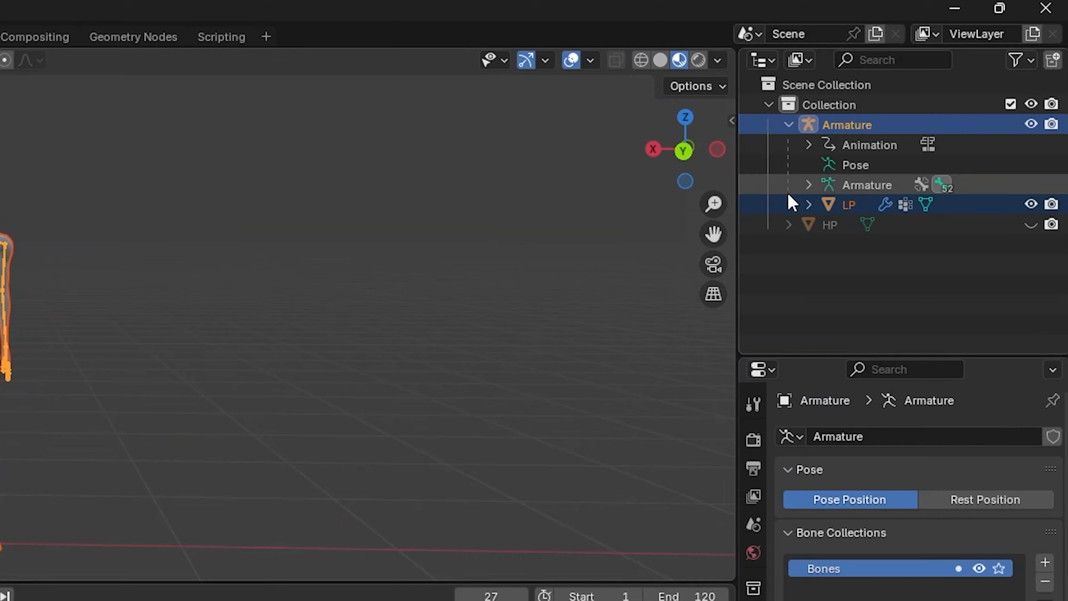
pyautogui.click(808, 205)
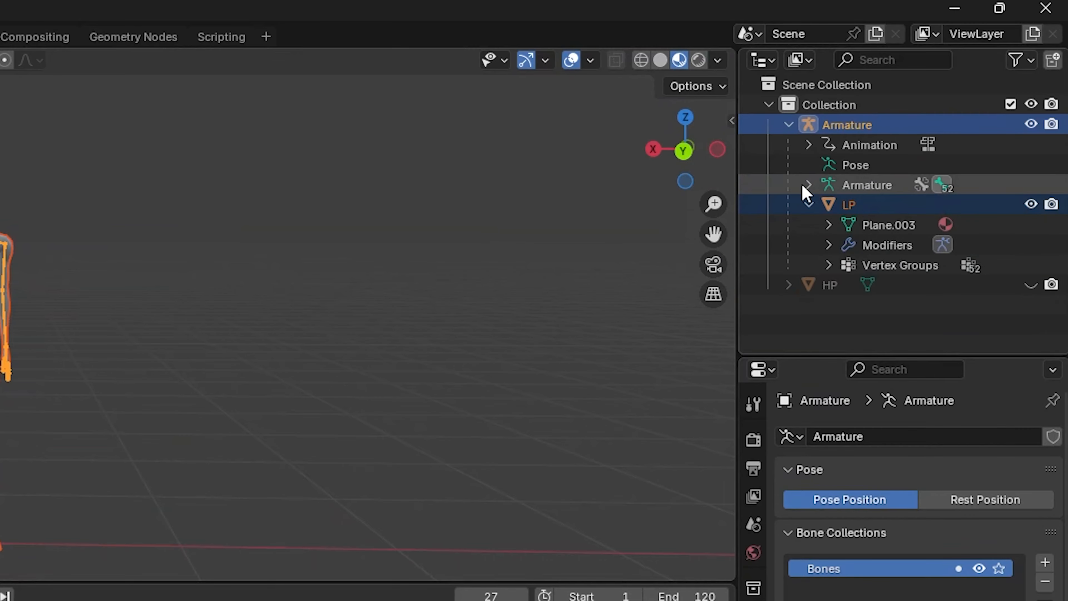
pyautogui.click(808, 185)
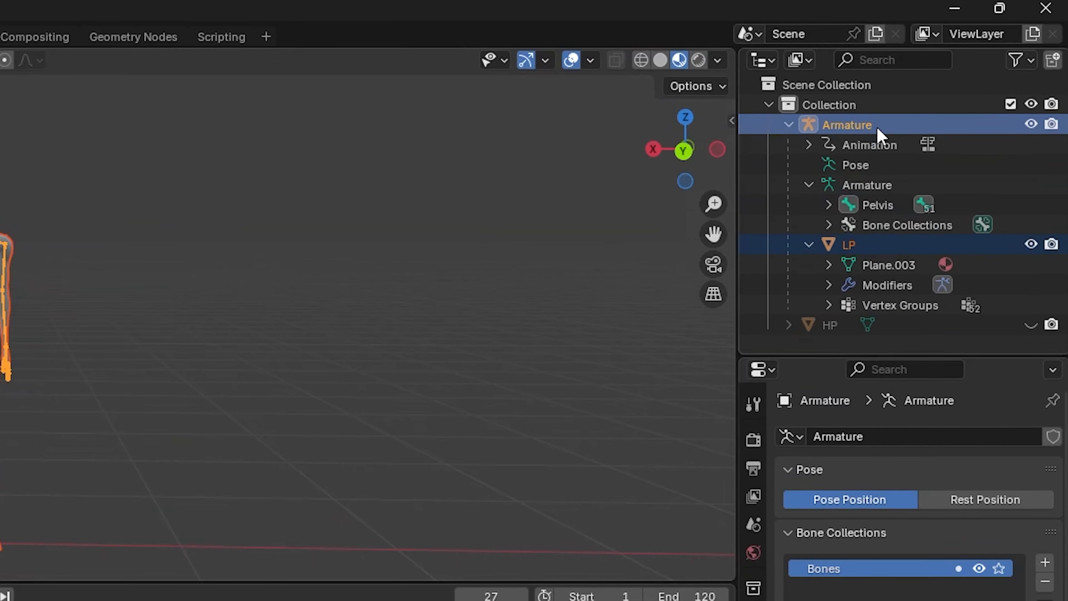
pyautogui.keyDown('shift'); pyautogui.click(869, 239); pyautogui.keyUp('shift')
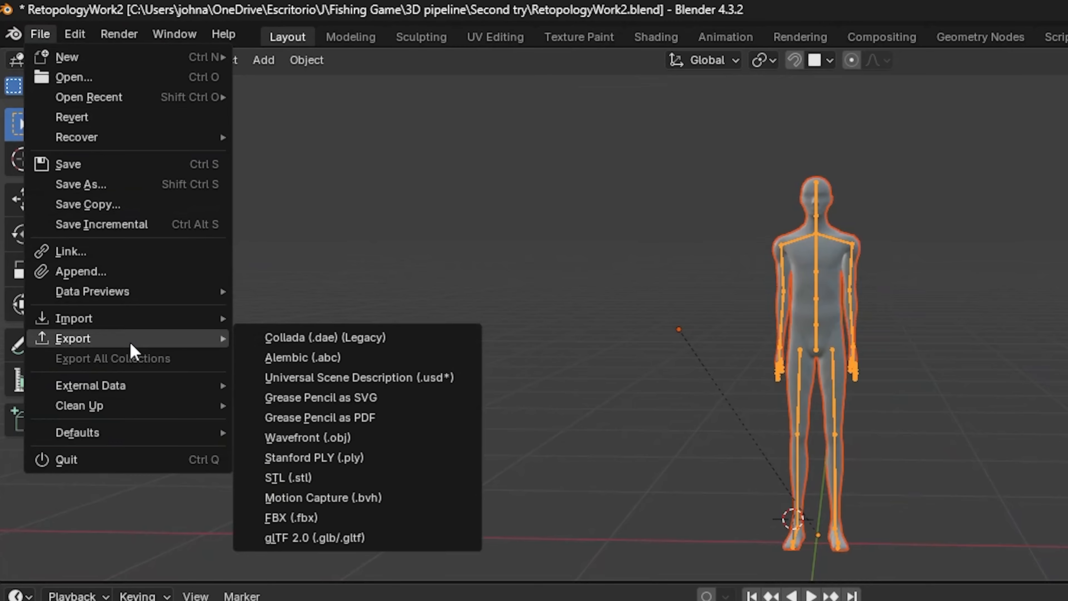
# Start an FBX export limited to selected objects, with only Armature and Mesh as object types.
pyautogui.click(294, 517)
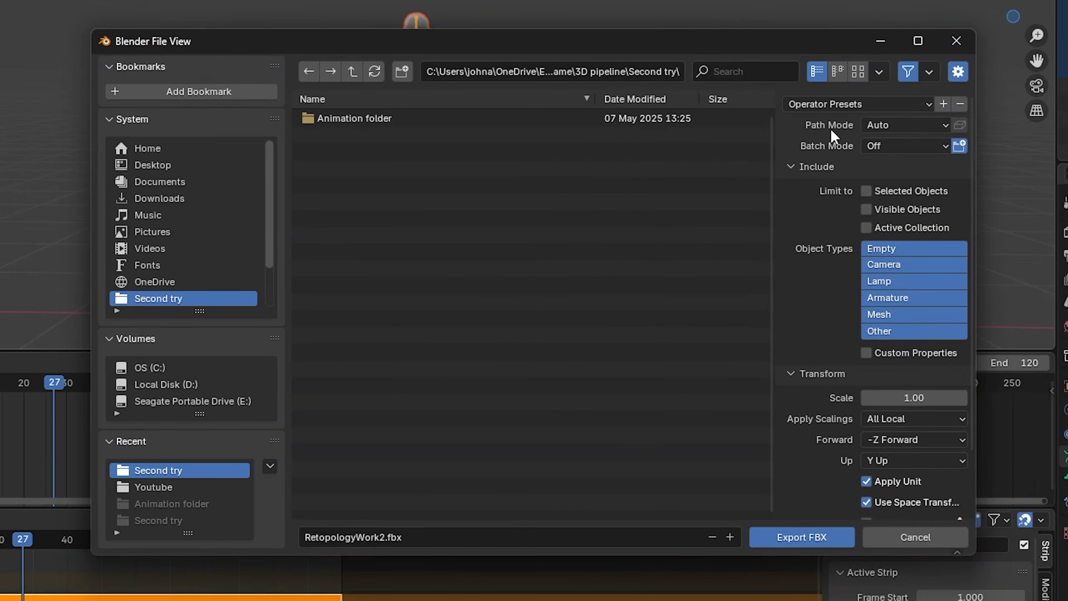
pyautogui.scroll(-2, 801, 226)
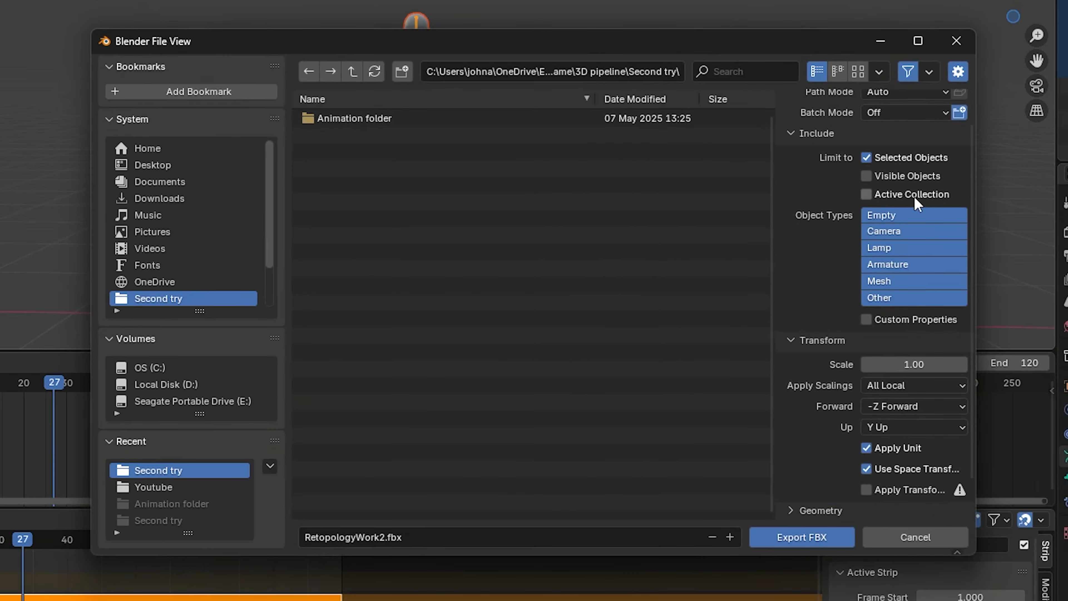
pyautogui.click(888, 264)
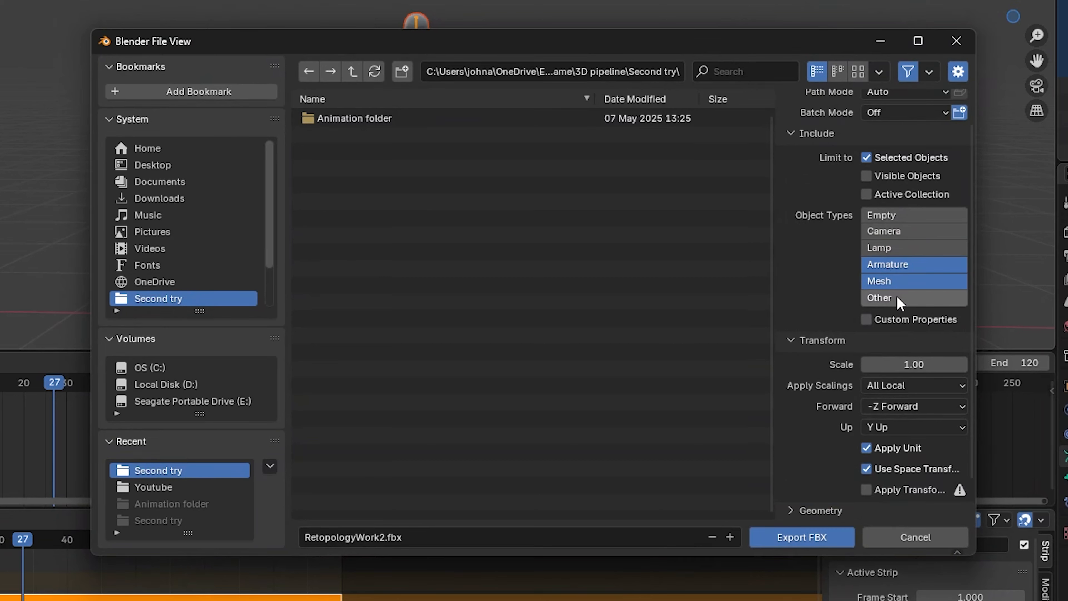
pyautogui.scroll(-2, 820, 299)
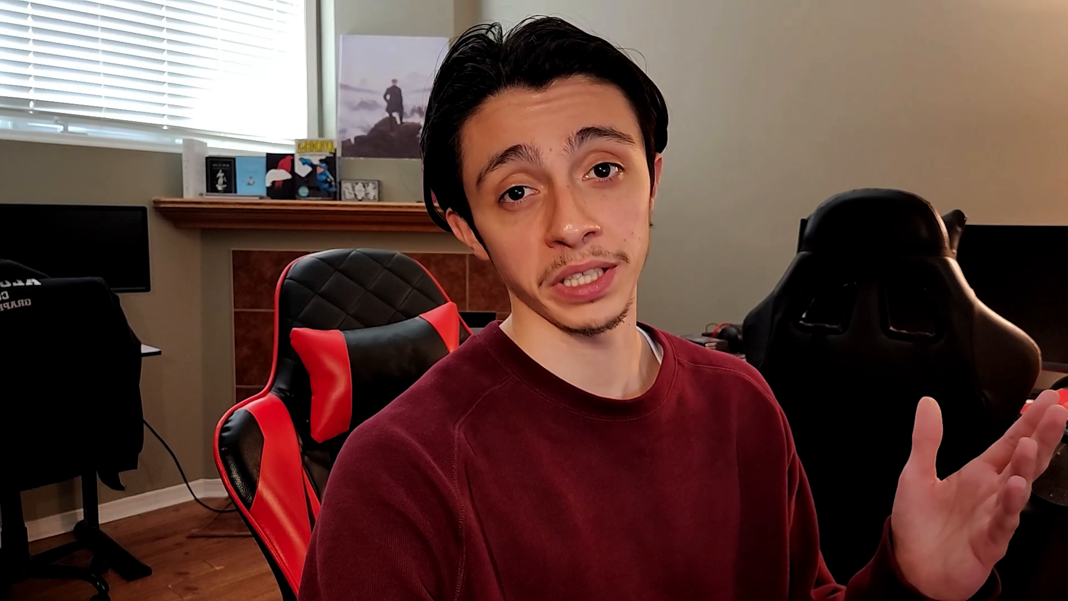
# Set the export's geometry smoothing to Face, enable Only Deform Bones and disable Add Leaf Bones.
pyautogui.click(820, 468)
pyautogui.scroll(-2, 817, 475)
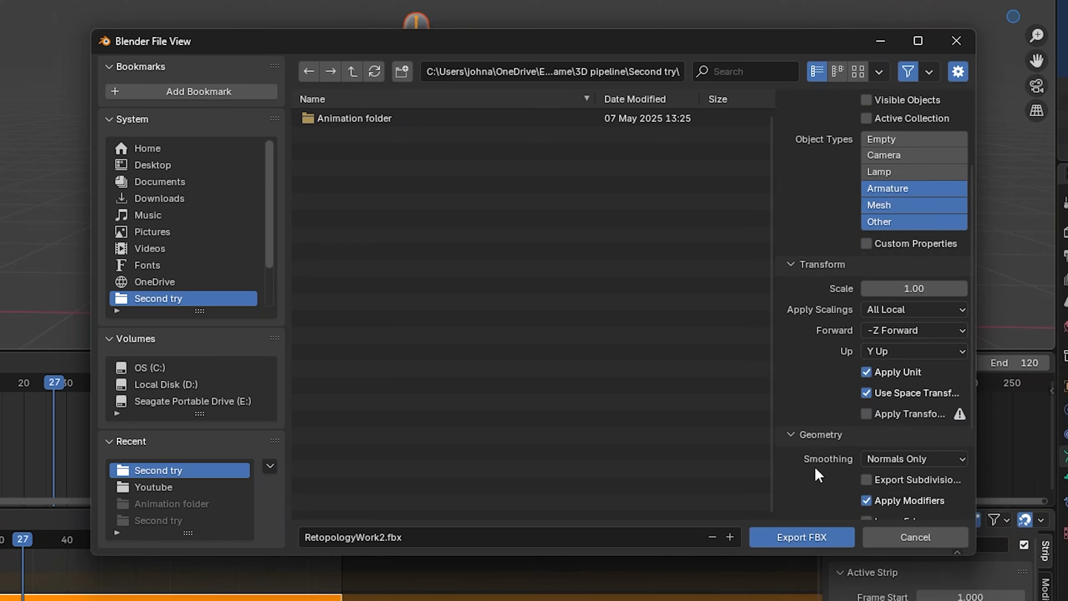
pyautogui.scroll(-6, 817, 474)
pyautogui.click(895, 325)
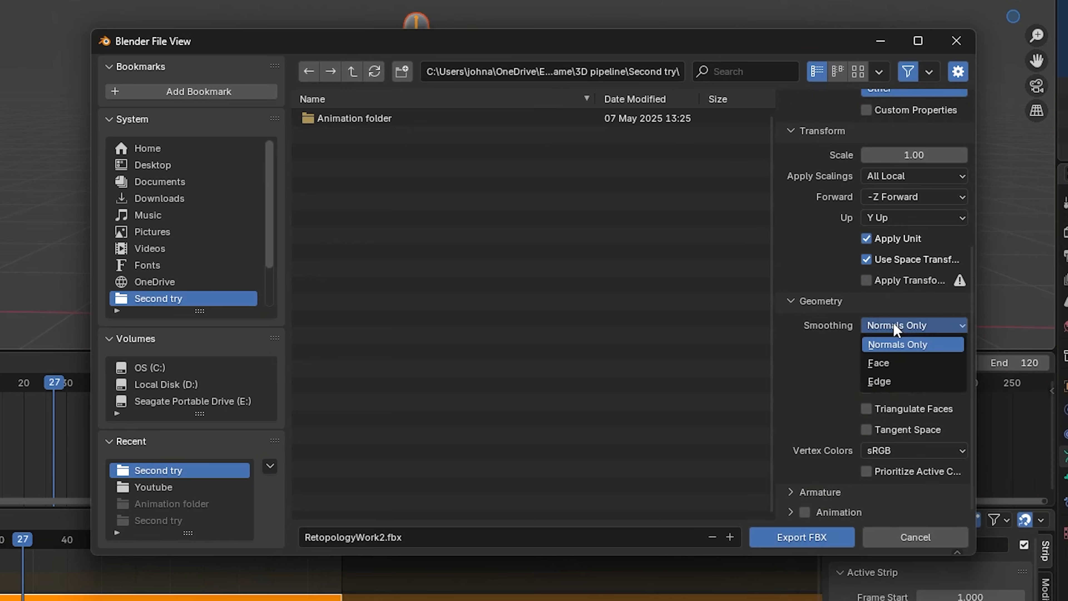
pyautogui.click(910, 363)
pyautogui.click(819, 492)
pyautogui.scroll(-5, 860, 468)
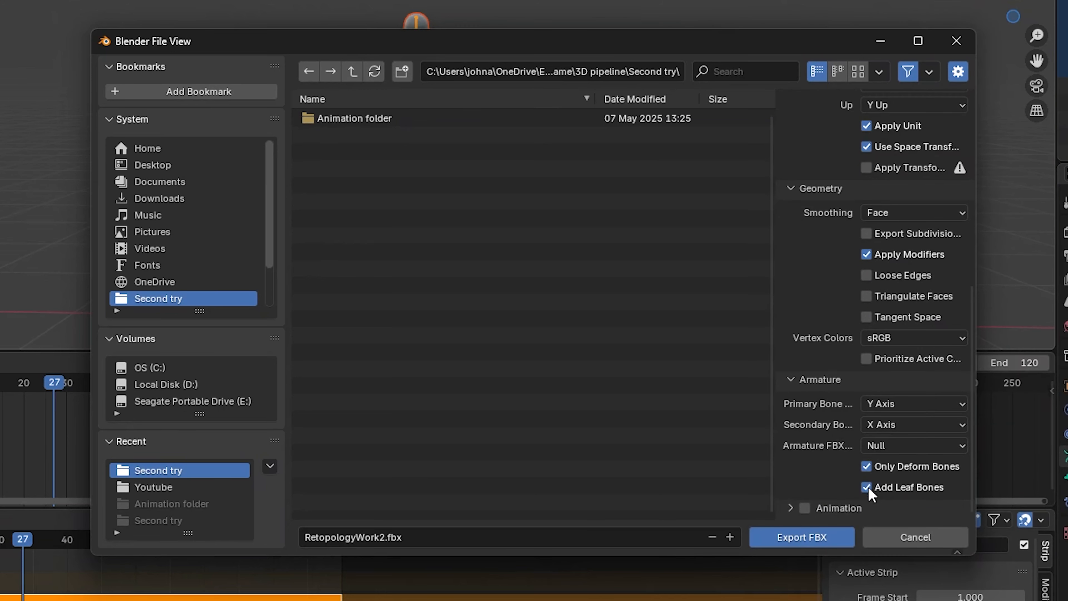
# Name the export file Michael.fbx and export it to the Second try folder.
pyautogui.click(512, 536)
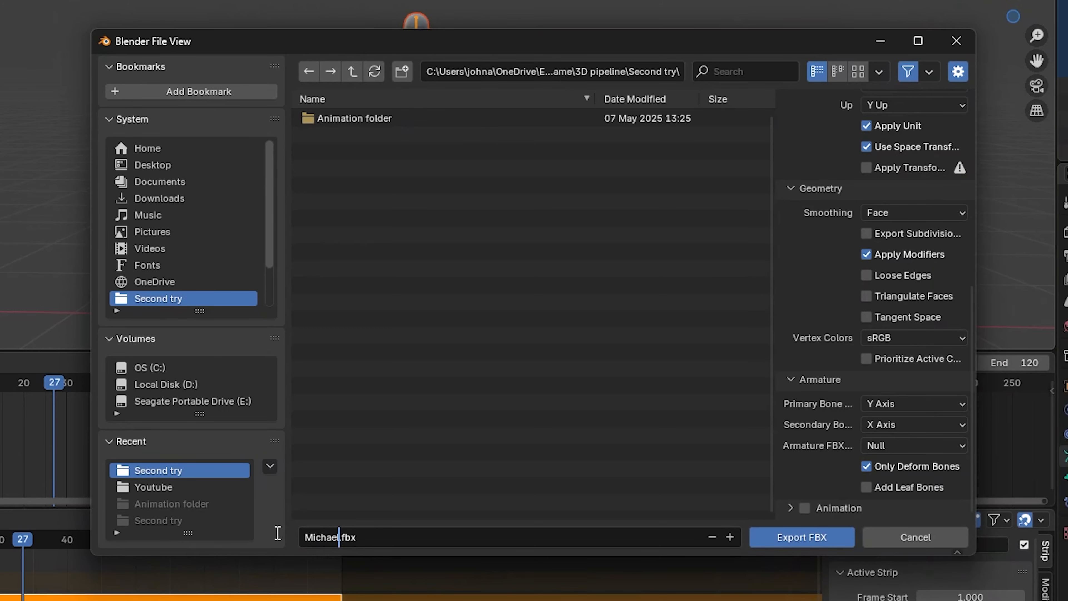
pyautogui.write('Michael')
pyautogui.click(801, 537)
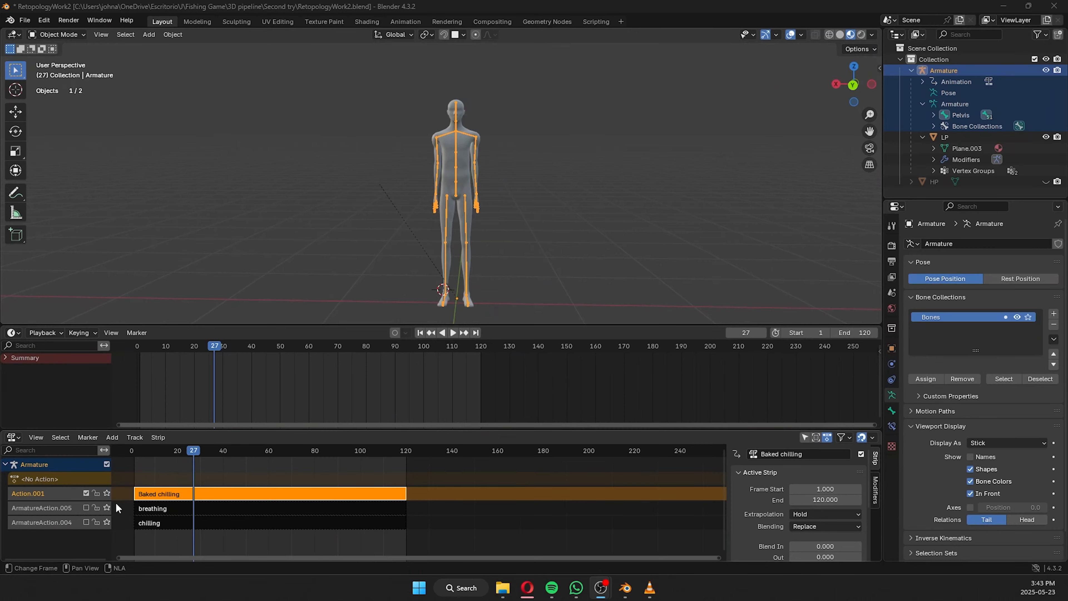
# Select the Baked chilling strip in the Nonlinear Animation editor and select the armature together with the LP mesh.
pyautogui.click(195, 508)
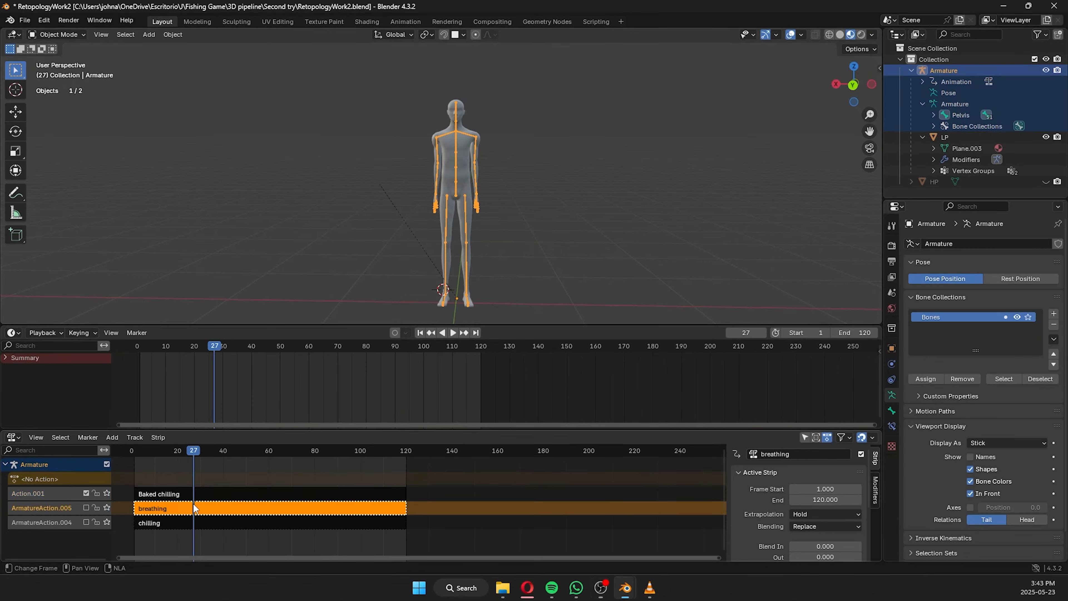
pyautogui.click(152, 494)
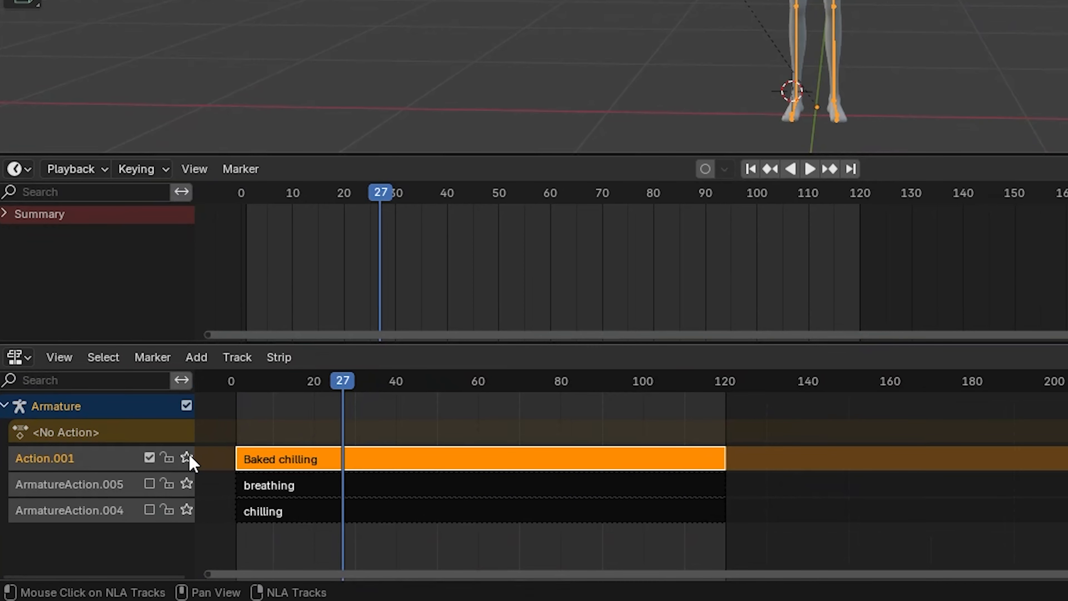
pyautogui.click(188, 458)
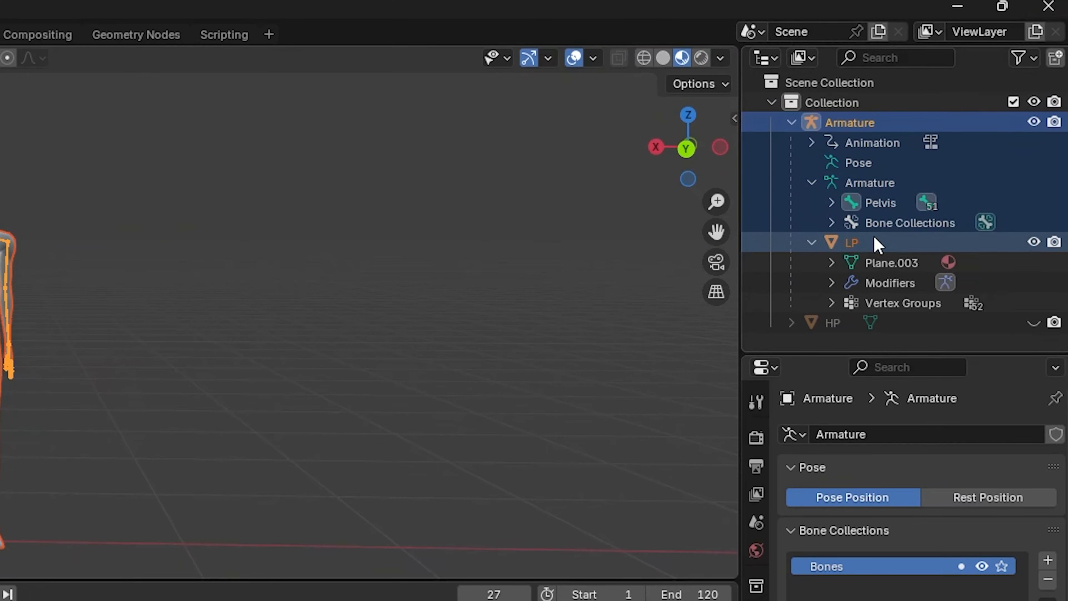
# Select only the armature without the LP mesh and start an FBX export with Armature as the only object type.
pyautogui.keyDown('ctrl'); pyautogui.click(872, 239); pyautogui.keyUp('ctrl')
pyautogui.click(876, 124)
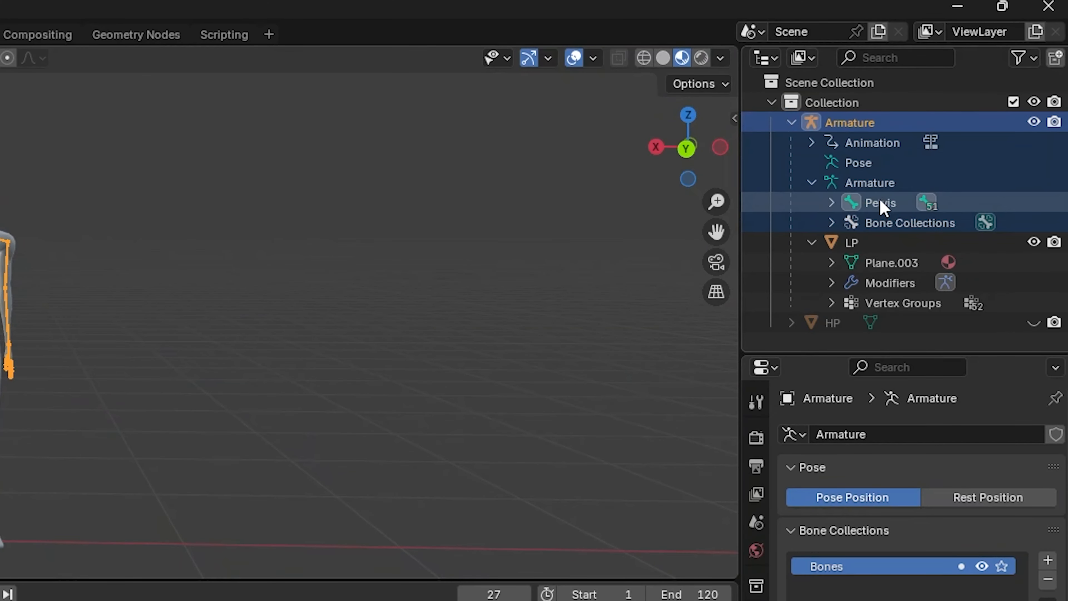
pyautogui.click(38, 32)
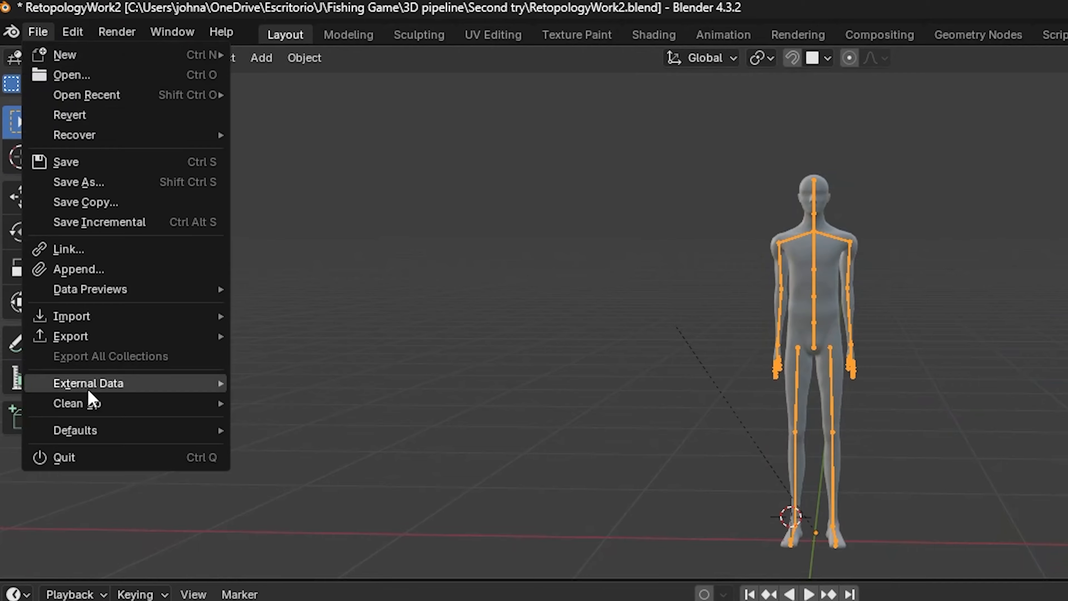
pyautogui.moveTo(126, 336)
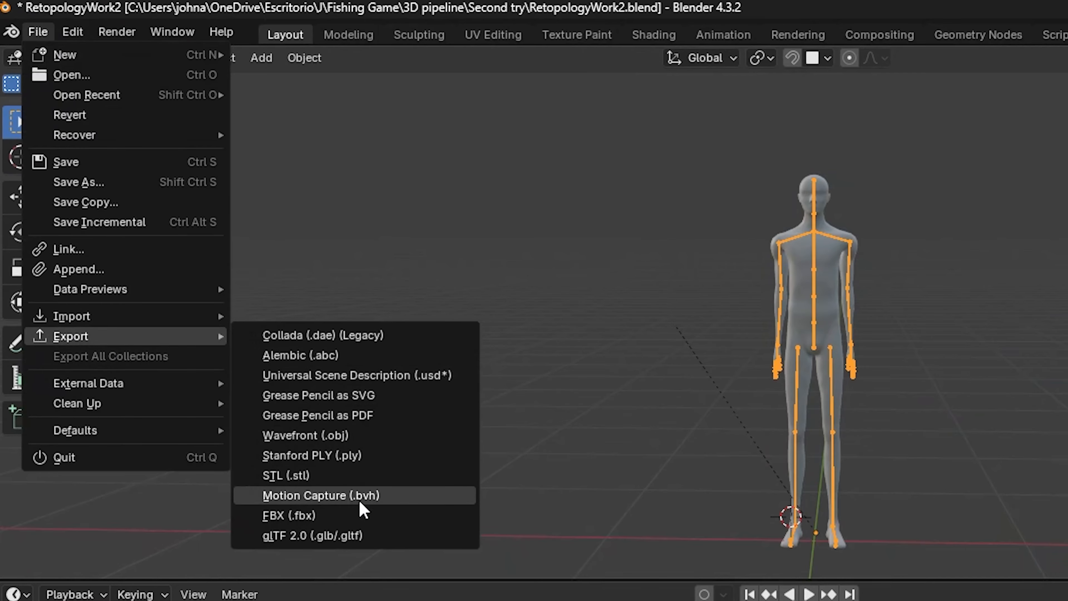
pyautogui.click(398, 518)
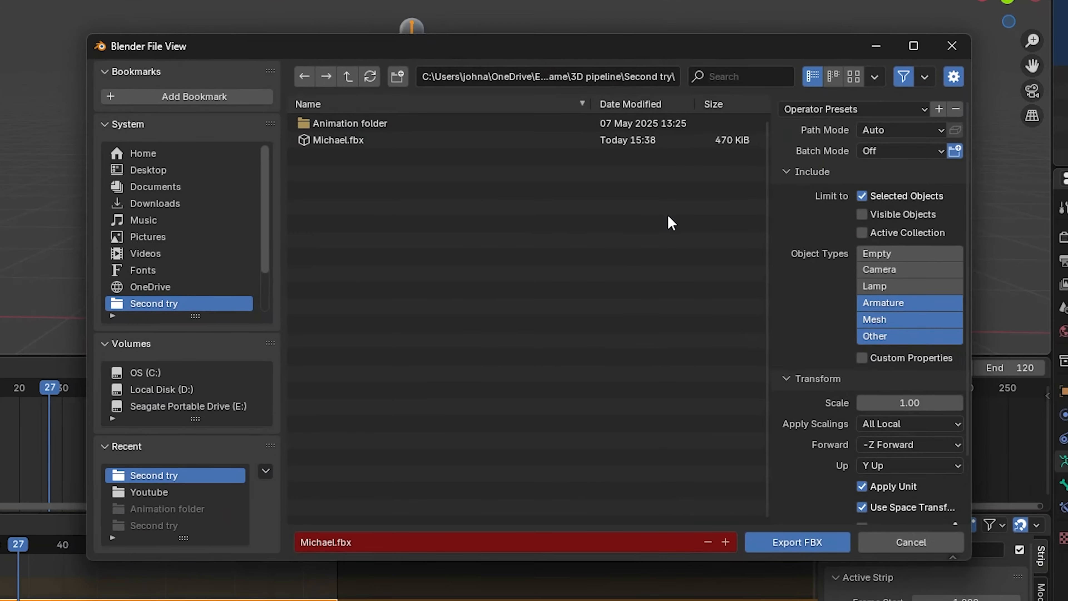
pyautogui.click(900, 304)
# Enable only NLA Strips among the animation options and export the armature as MichaelAnimation.fbx to the Second try folder.
pyautogui.scroll(-3, 808, 354)
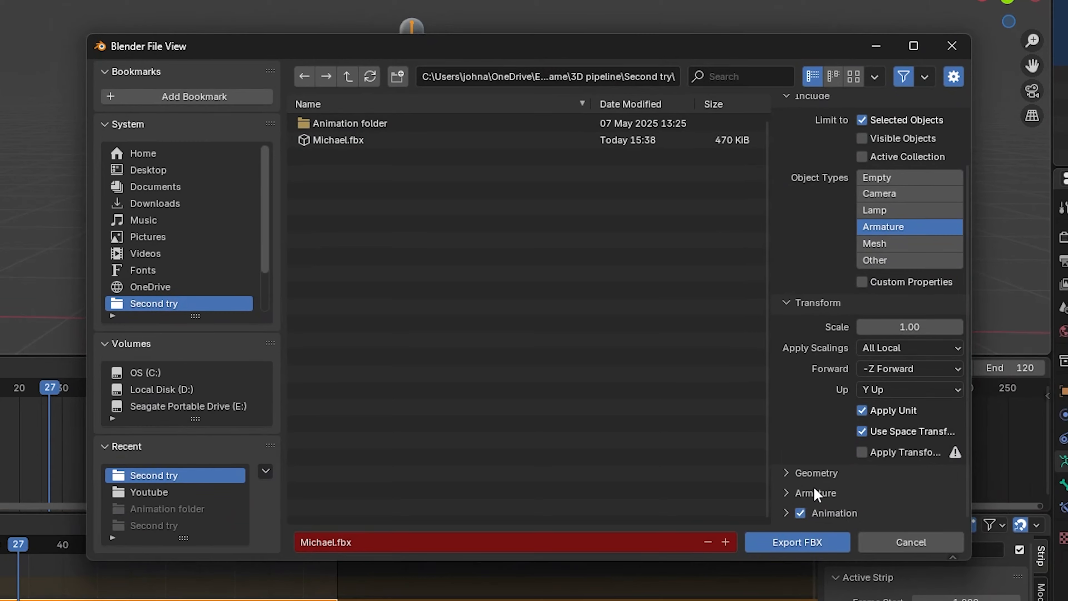
pyautogui.scroll(-5, 803, 497)
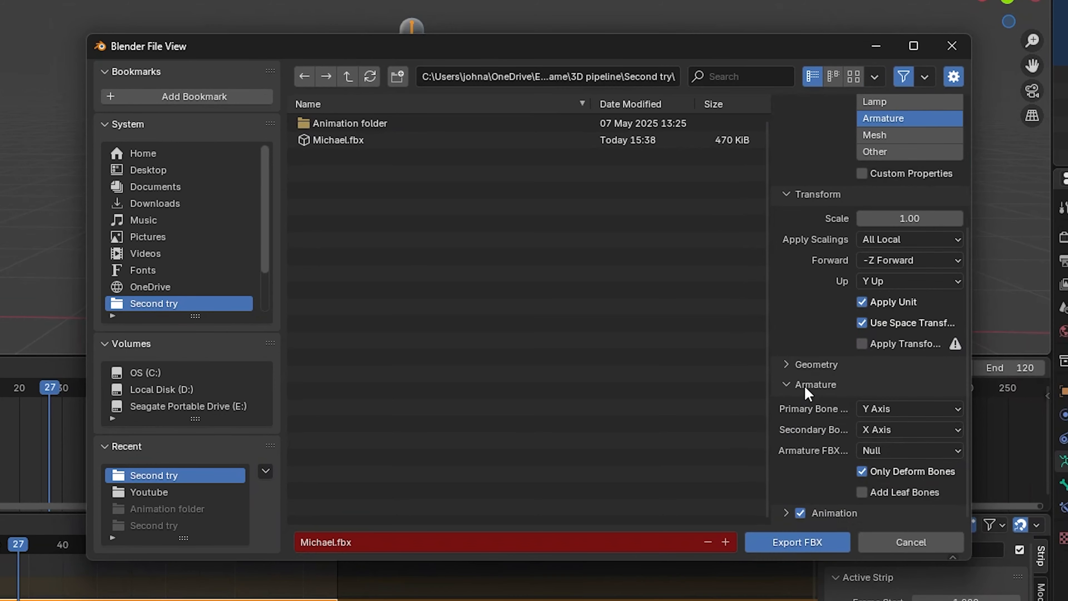
pyautogui.click(804, 366)
pyautogui.scroll(-7, 804, 367)
pyautogui.click(812, 511)
pyautogui.scroll(-6, 810, 483)
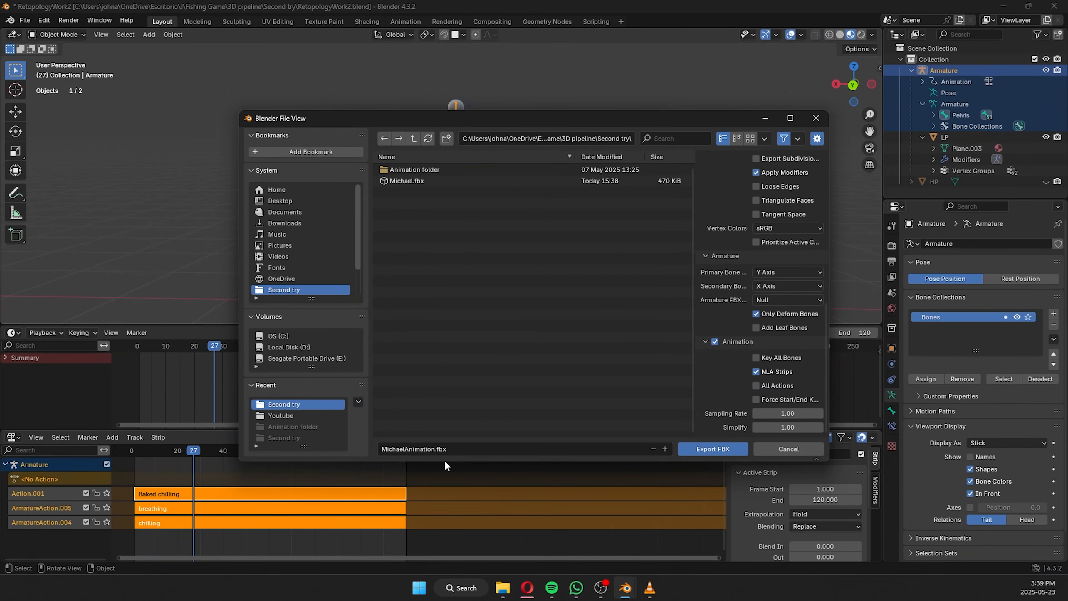
pyautogui.click(710, 448)
# Search the computer for unreal and launch Unreal Engine.
pyautogui.click(467, 588)
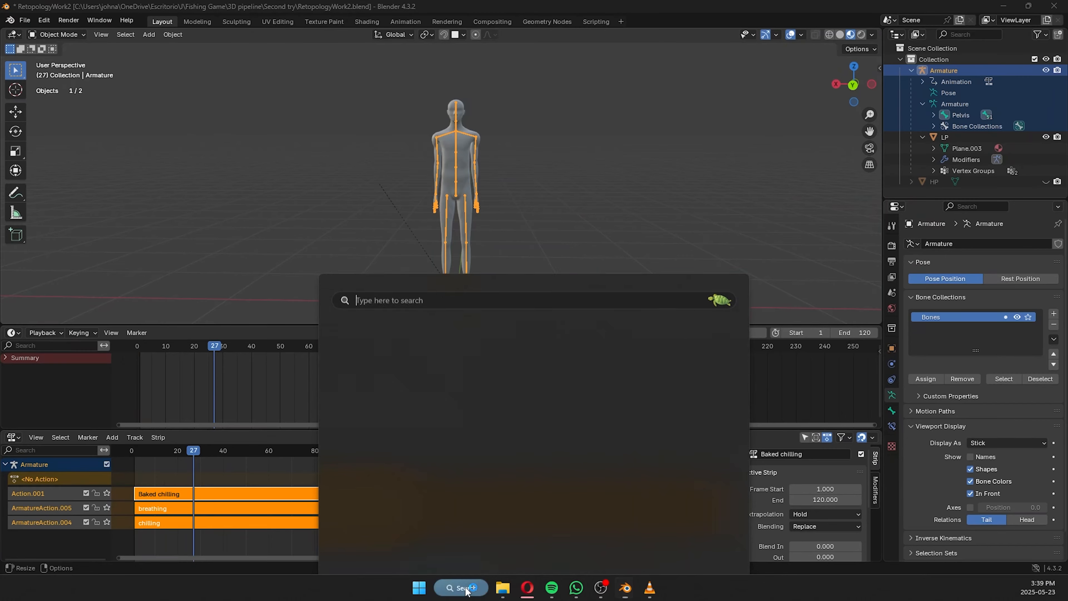
pyautogui.write('unreal')
pyautogui.press('Return')
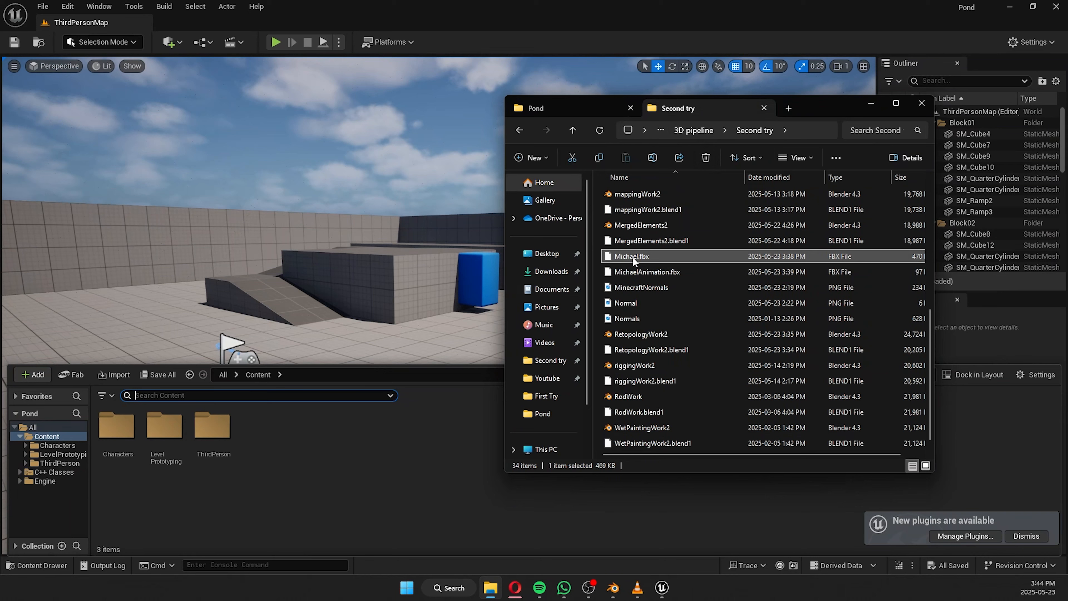
# Import Michael.fbx from the Second try folder into the Pond project's Content folder with the Default Assets Pipeline.
pyautogui.moveTo(632, 257); pyautogui.dragTo(382, 430)
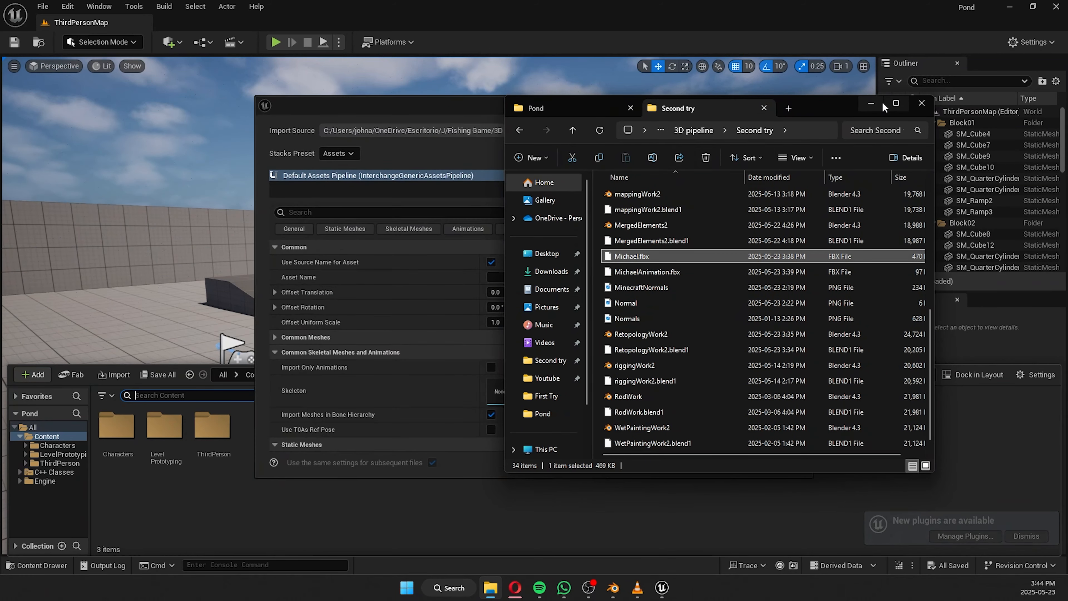
pyautogui.click(881, 103)
pyautogui.click(747, 463)
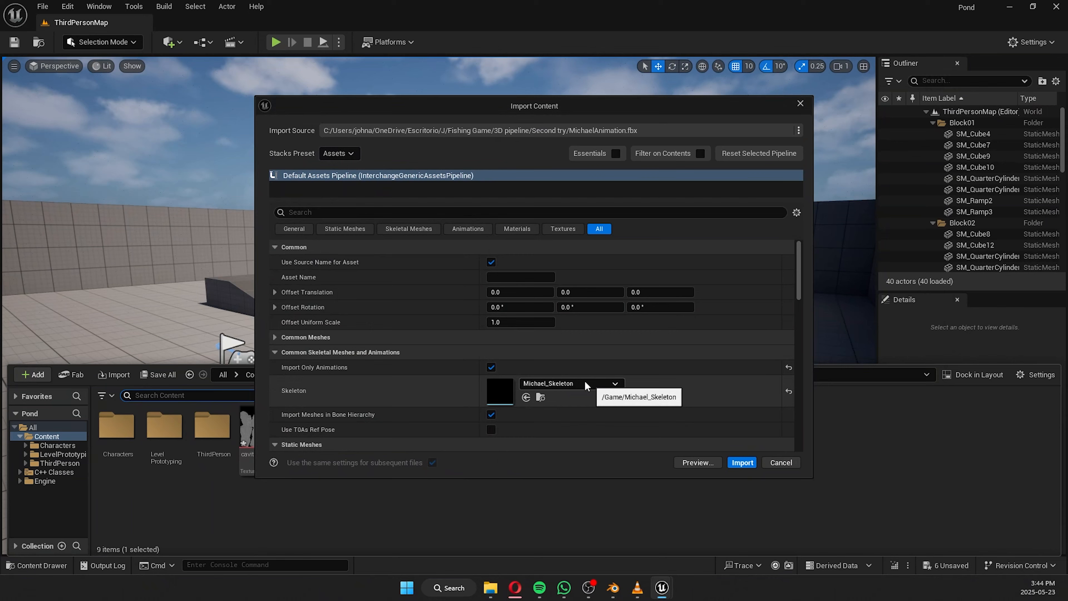
# Import MichaelAnimation.fbx with Import Only Animations enabled and Michael_Skeleton as the skeleton.
pyautogui.scroll(-2, 574, 375)
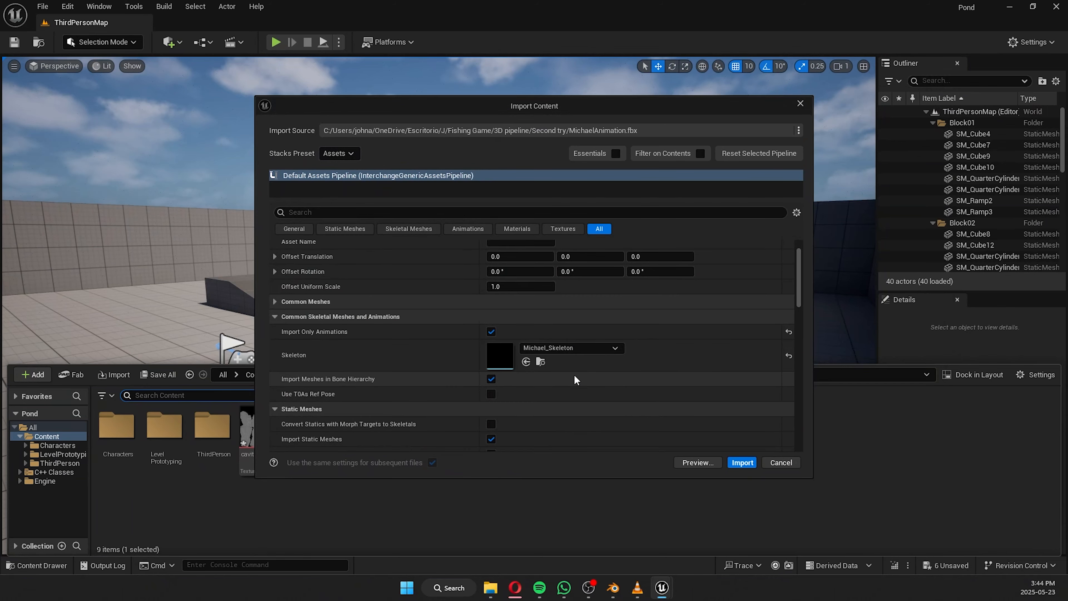
pyautogui.click(730, 461)
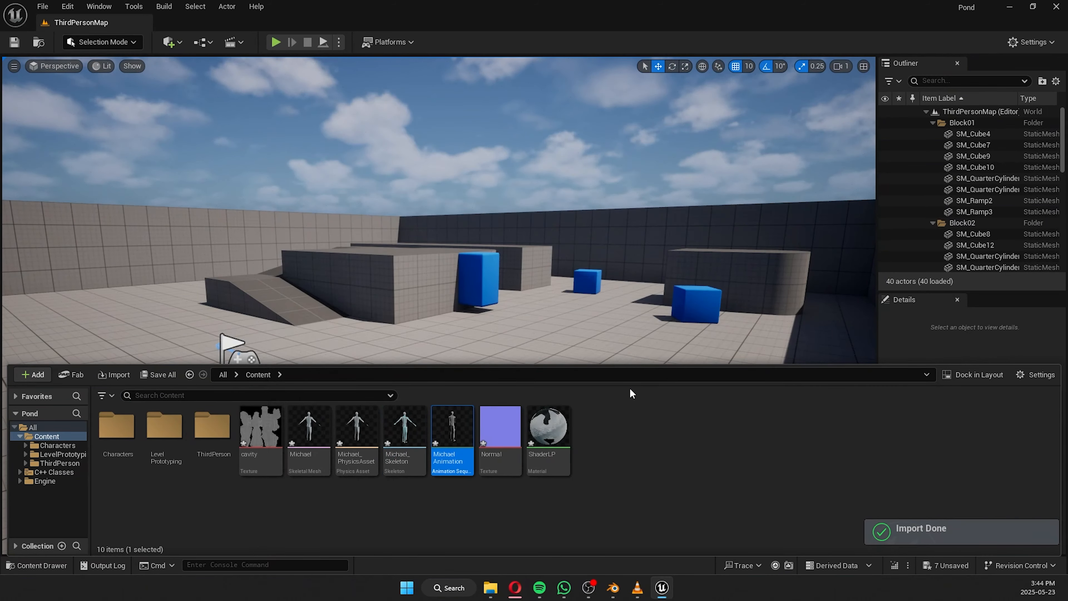